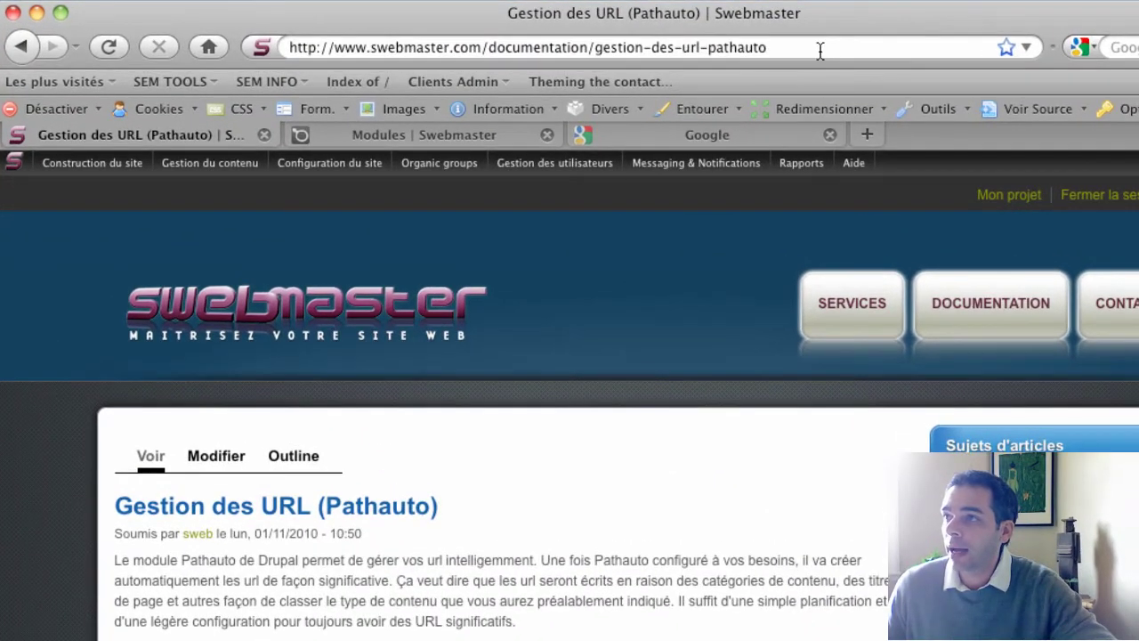
Step: Examine the domain, documentation and gestion-des-url-pathauto parts of the article's address and compare them with the page title
{"action": "left_click_drag", "start_coordinate": [700, 38], "coordinate": [515, 39]}
{"action": "left_click_drag", "start_coordinate": [593, 47], "coordinate": [478, 48]}
{"action": "double_click", "coordinate": [343, 47]}
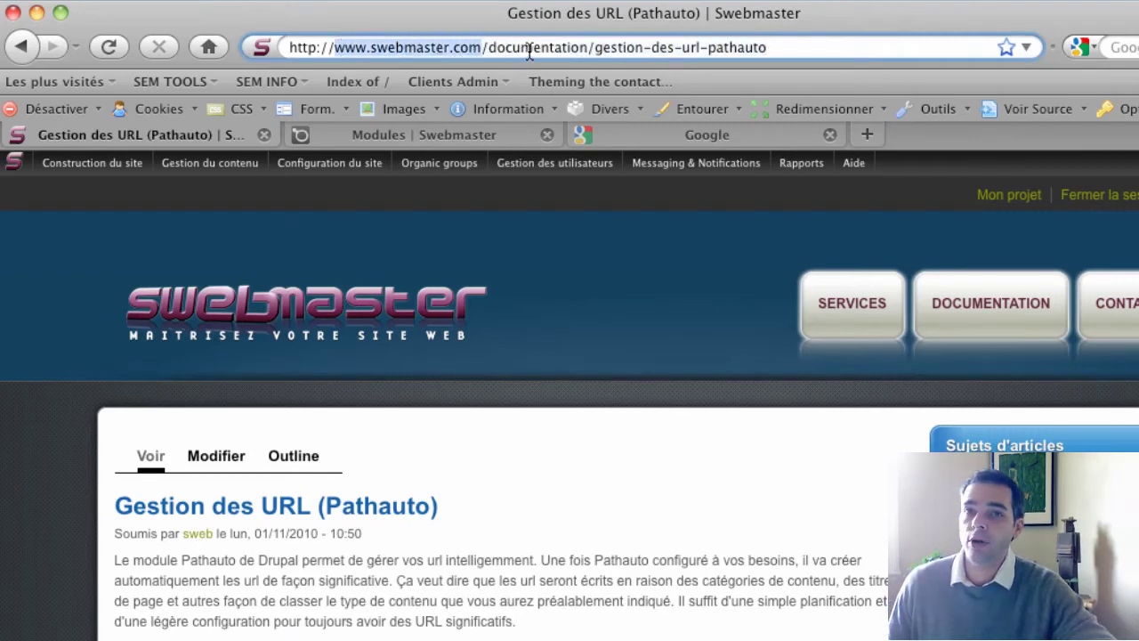
{"action": "double_click", "coordinate": [507, 49]}
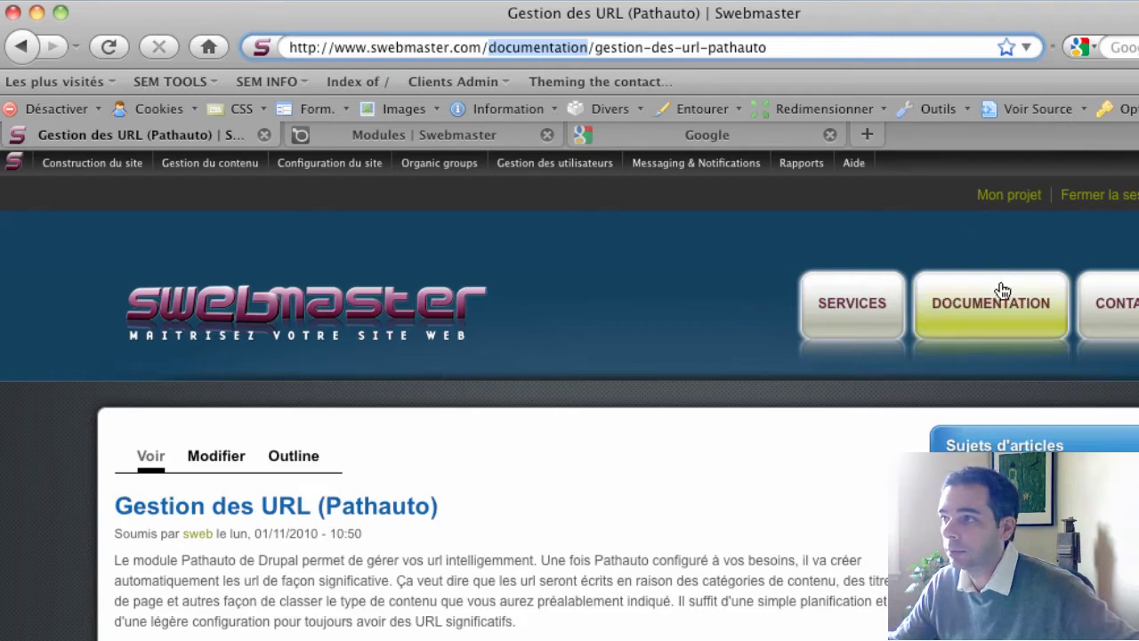
{"action": "left_click", "coordinate": [613, 47]}
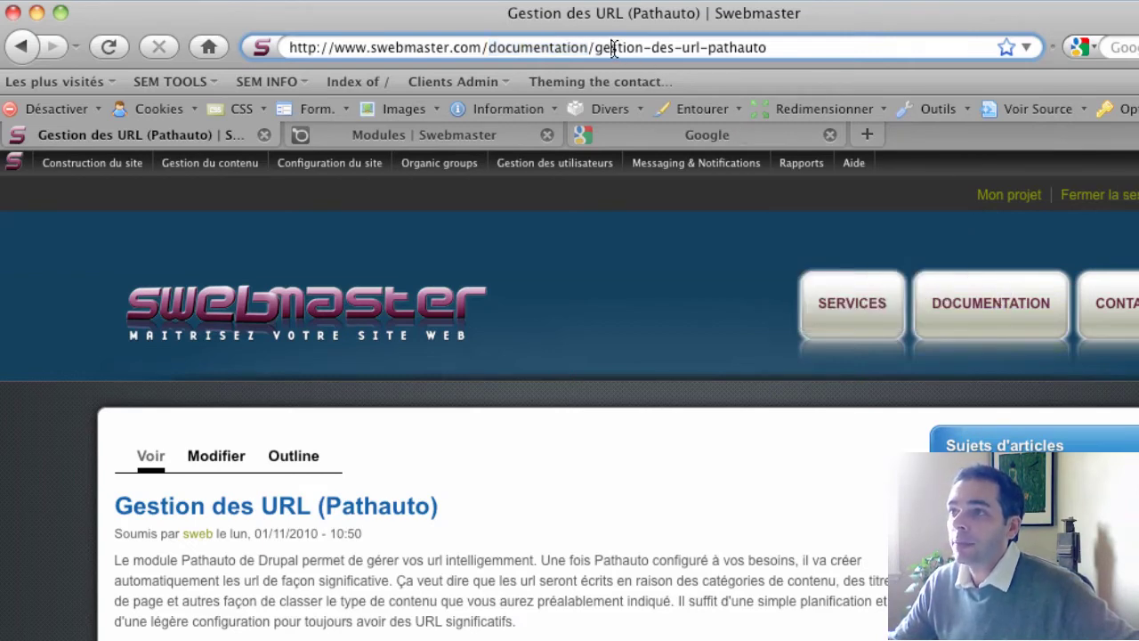
{"action": "left_click_drag", "start_coordinate": [594, 47], "coordinate": [746, 51]}
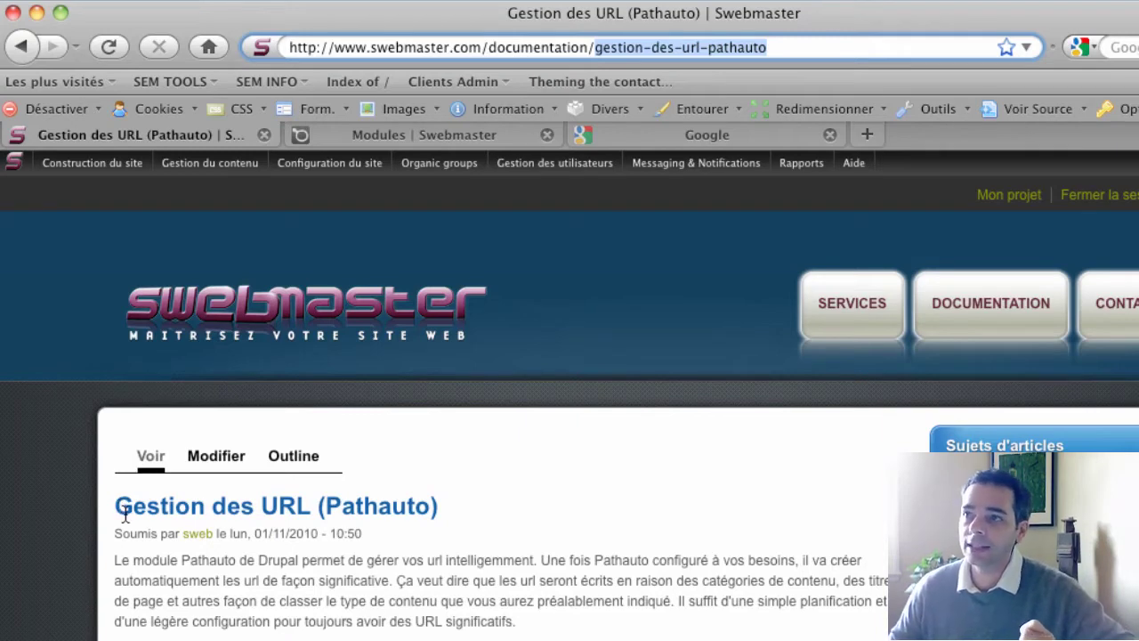
{"action": "left_click_drag", "start_coordinate": [114, 506], "coordinate": [477, 521]}
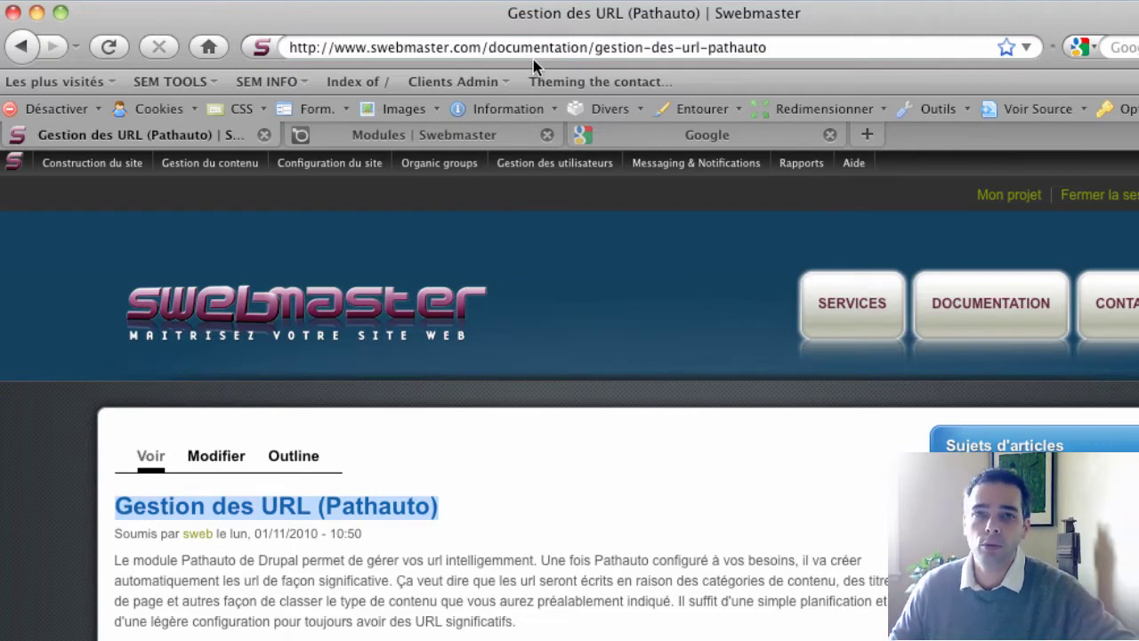
Step: Load the article through its system path node/7, and return to its documentation/gestion-des-url-pathauto address
{"action": "left_click_drag", "start_coordinate": [529, 47], "coordinate": [776, 51]}
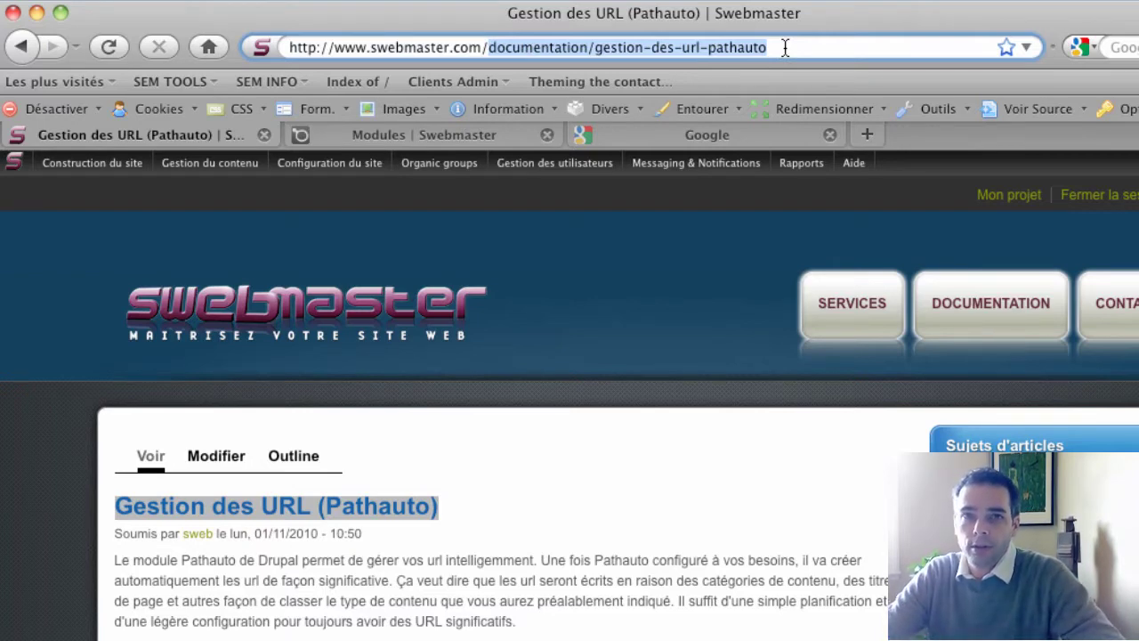
{"action": "type", "text": "node/"}
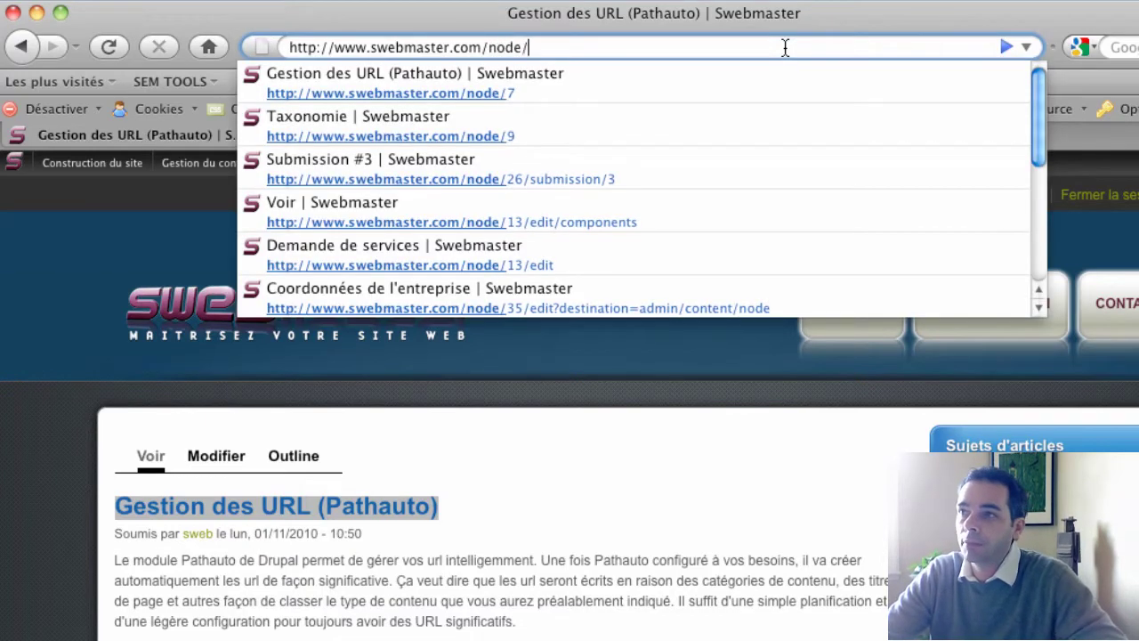
{"action": "type", "text": "7"}
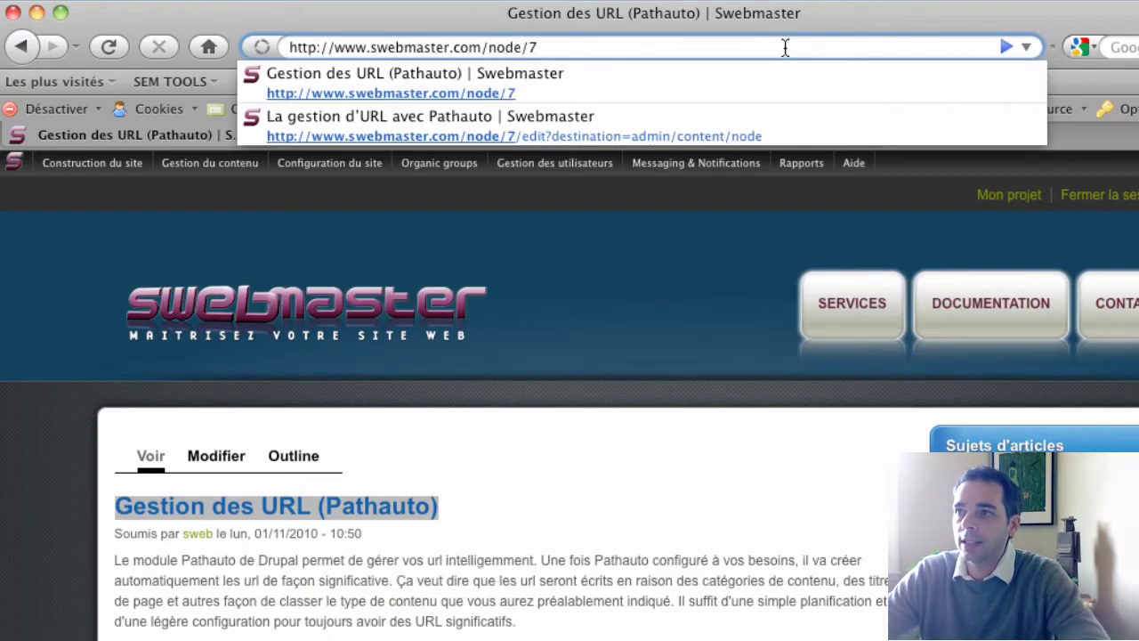
{"action": "key", "text": "Return"}
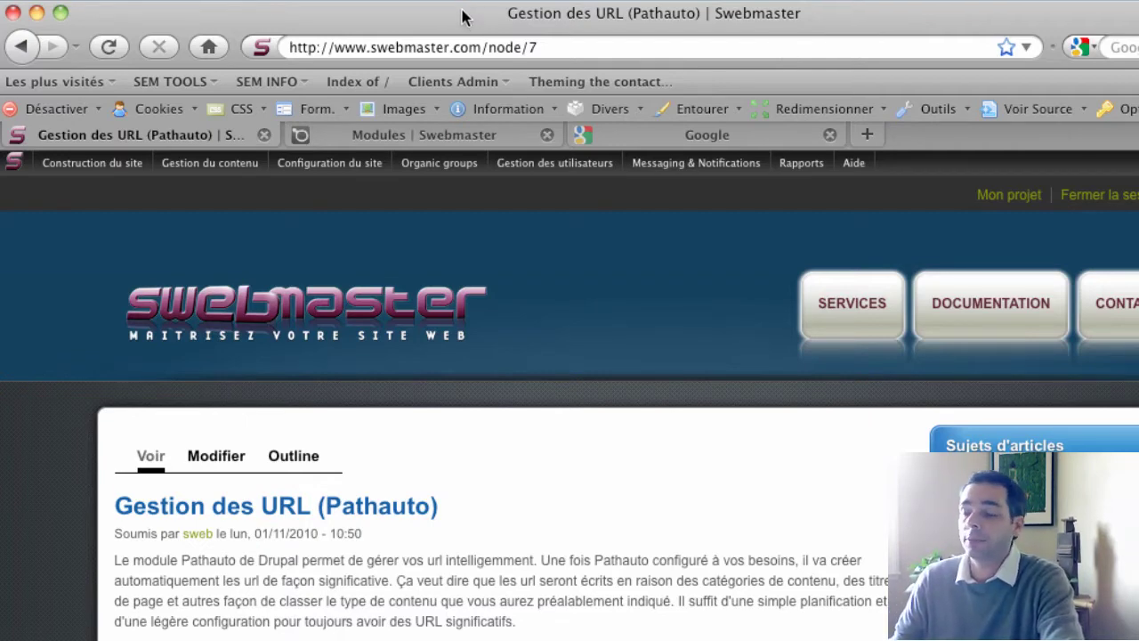
{"action": "left_click", "coordinate": [25, 46]}
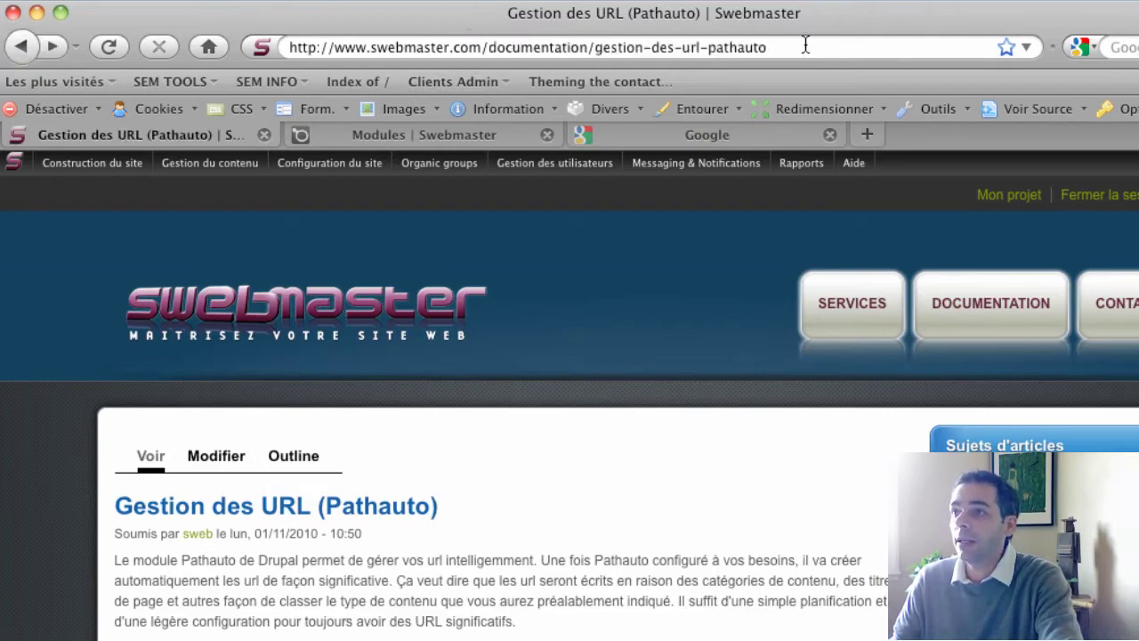
Step: Search Google for "gestion des url" using the suggested query
{"action": "left_click", "coordinate": [693, 140]}
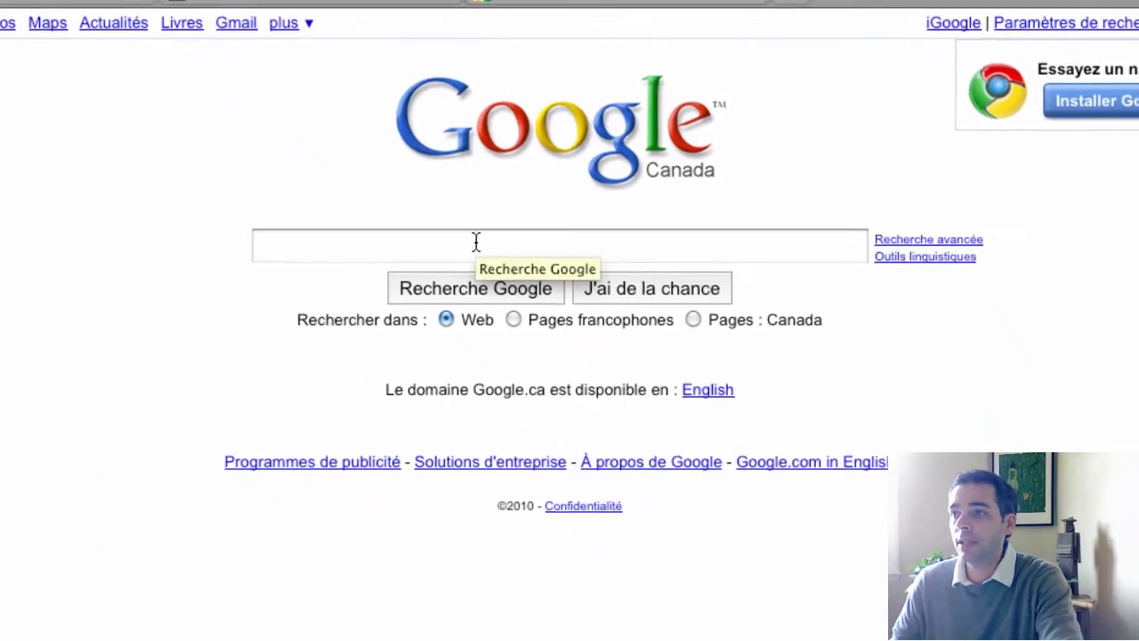
{"action": "left_click", "coordinate": [476, 242]}
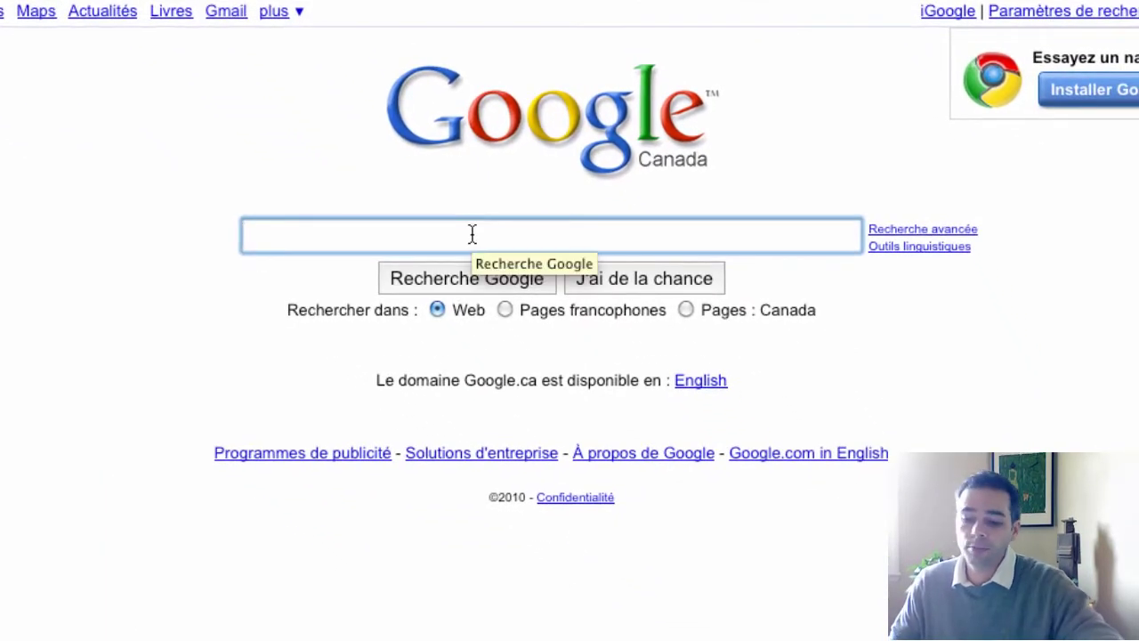
{"action": "type", "text": "gest"}
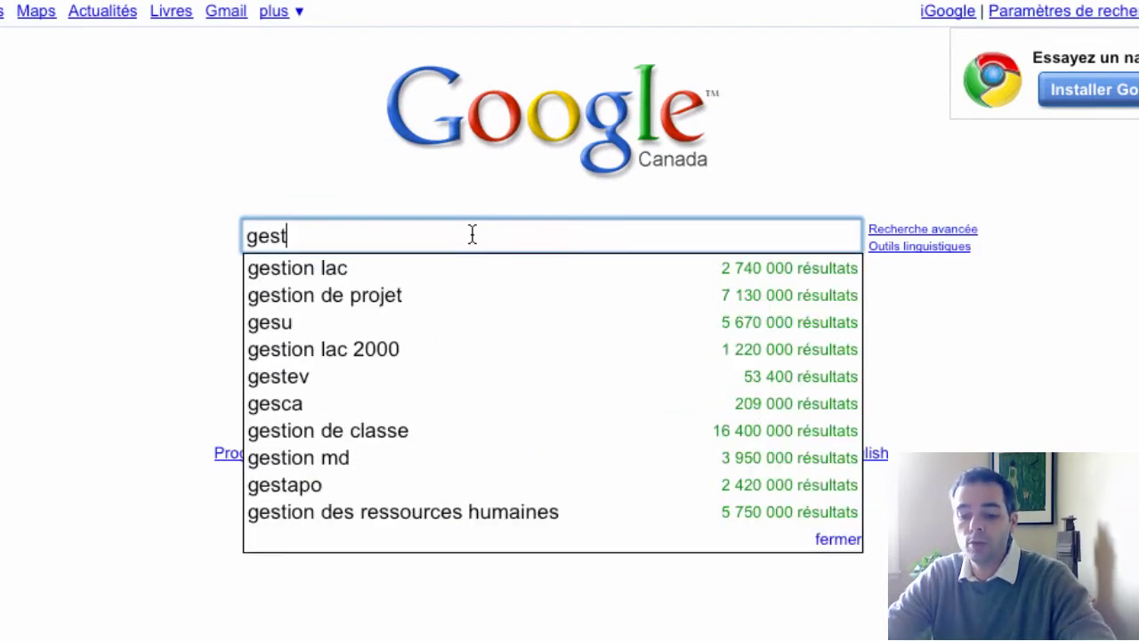
{"action": "type", "text": "ion des u"}
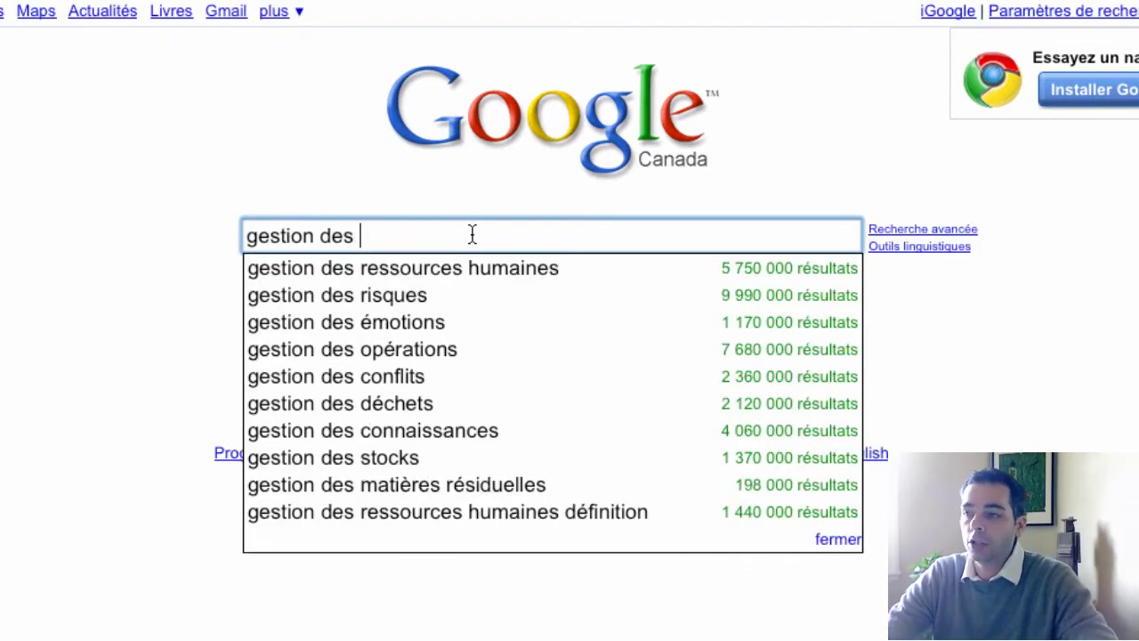
{"action": "type", "text": "r"}
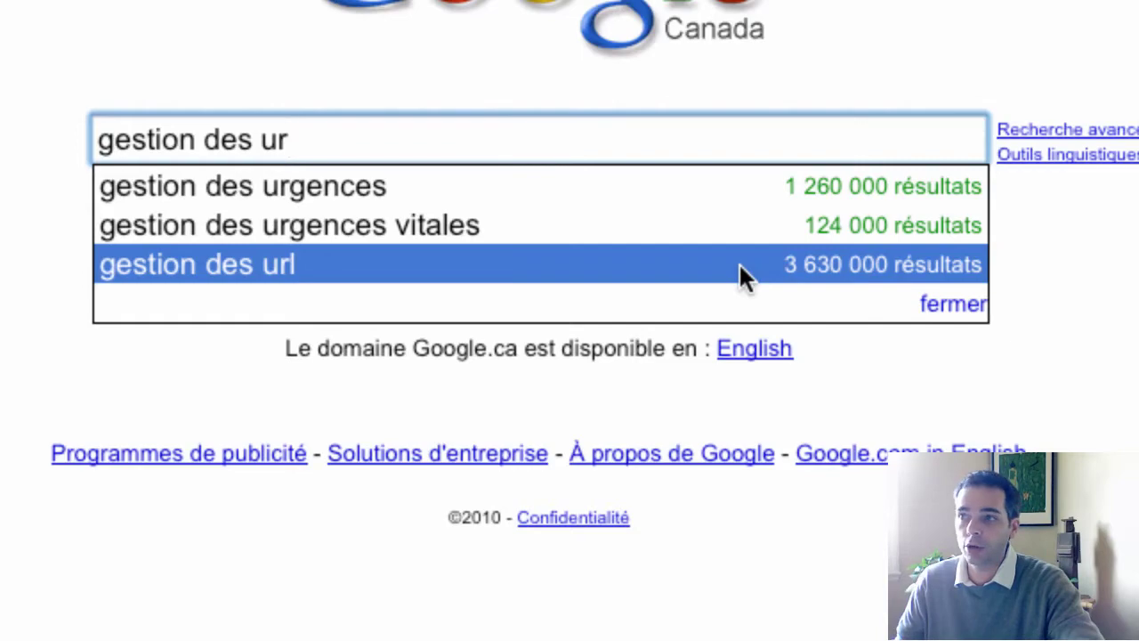
{"action": "left_click", "coordinate": [739, 263]}
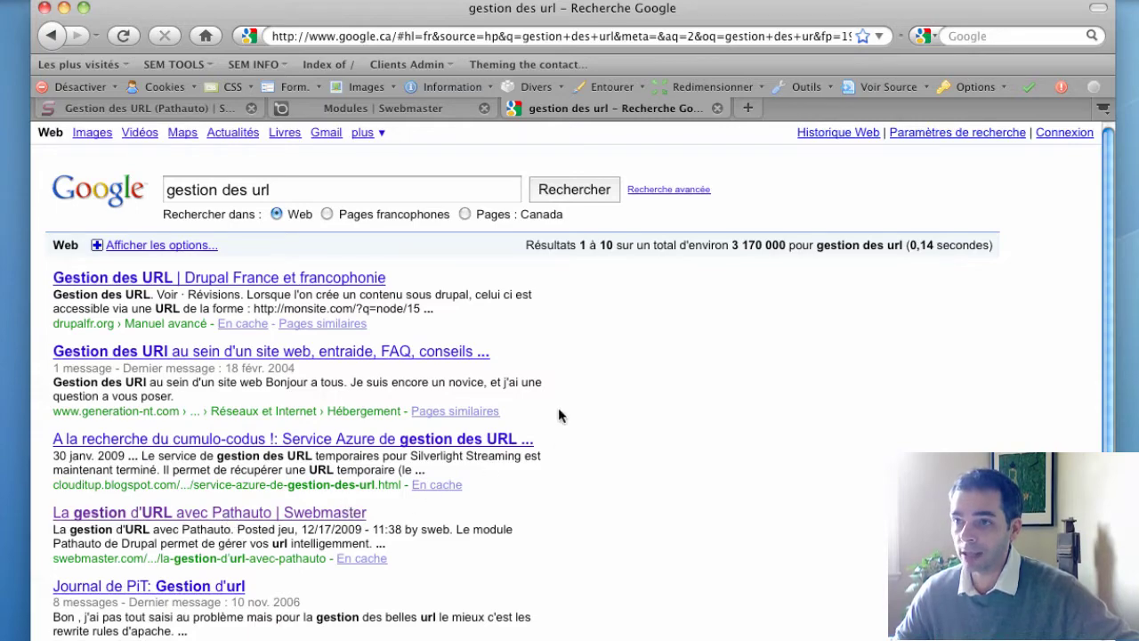
Step: Return to the Pathauto article and examine where its search keywords occur in the title, body text and address
{"action": "left_click", "coordinate": [148, 112]}
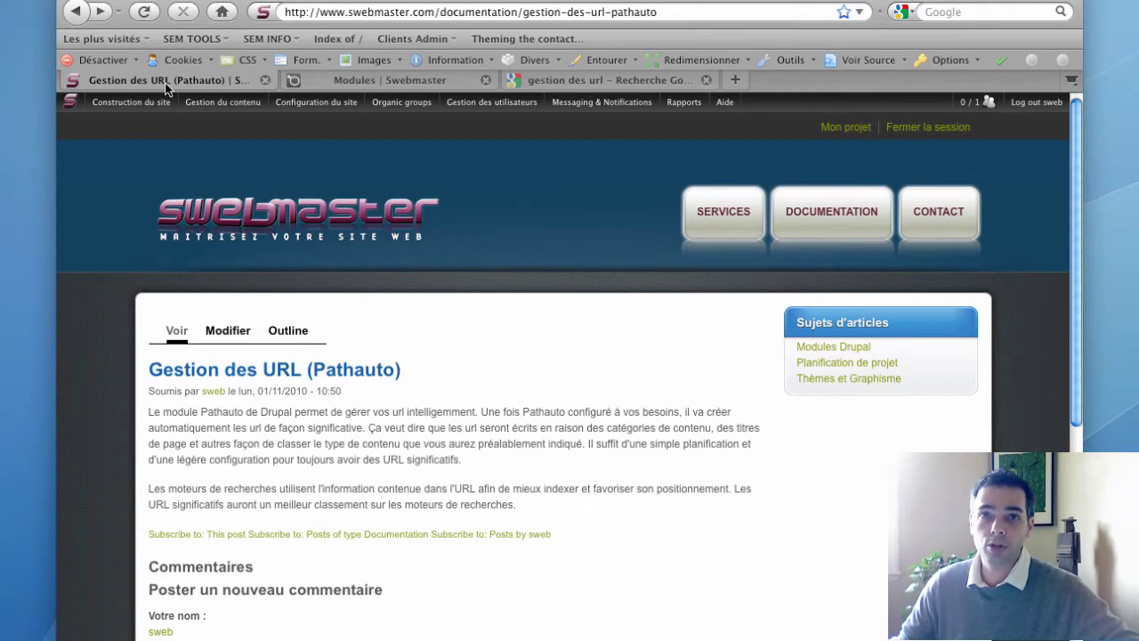
{"action": "mouse_move", "coordinate": [131, 102]}
{"action": "mouse_move", "coordinate": [117, 162]}
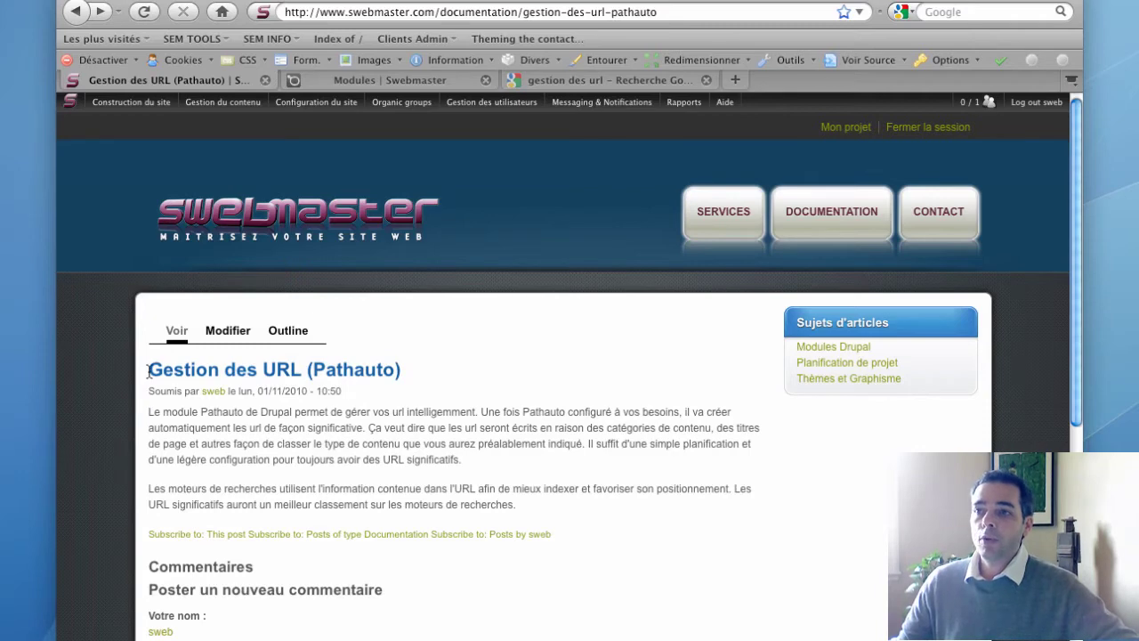
{"action": "left_click_drag", "start_coordinate": [148, 371], "coordinate": [304, 370]}
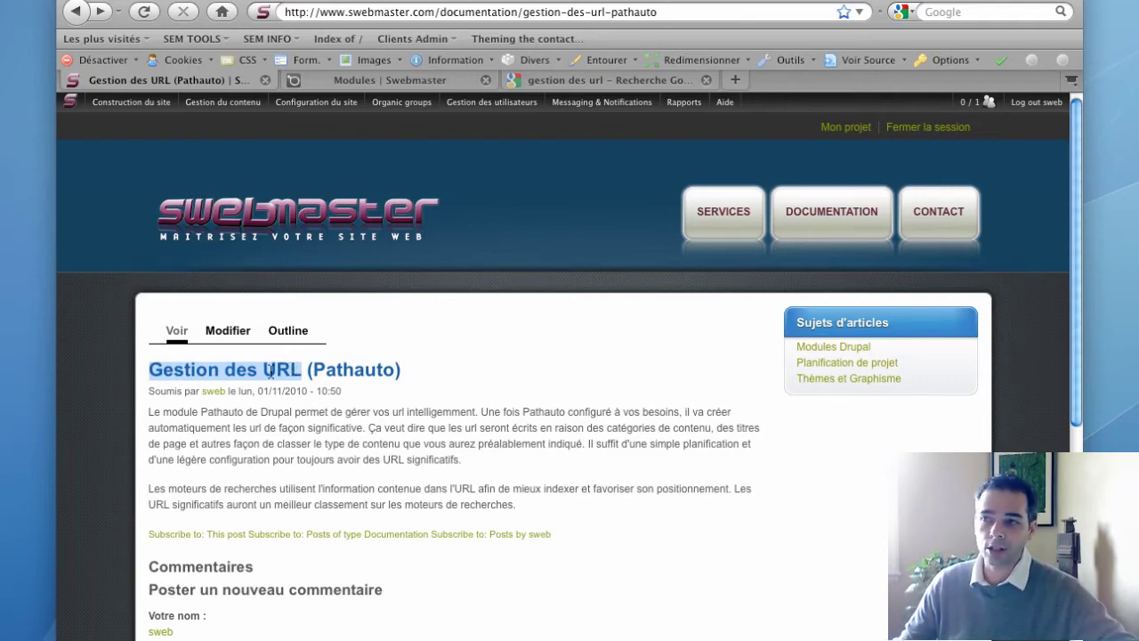
{"action": "double_click", "coordinate": [391, 459]}
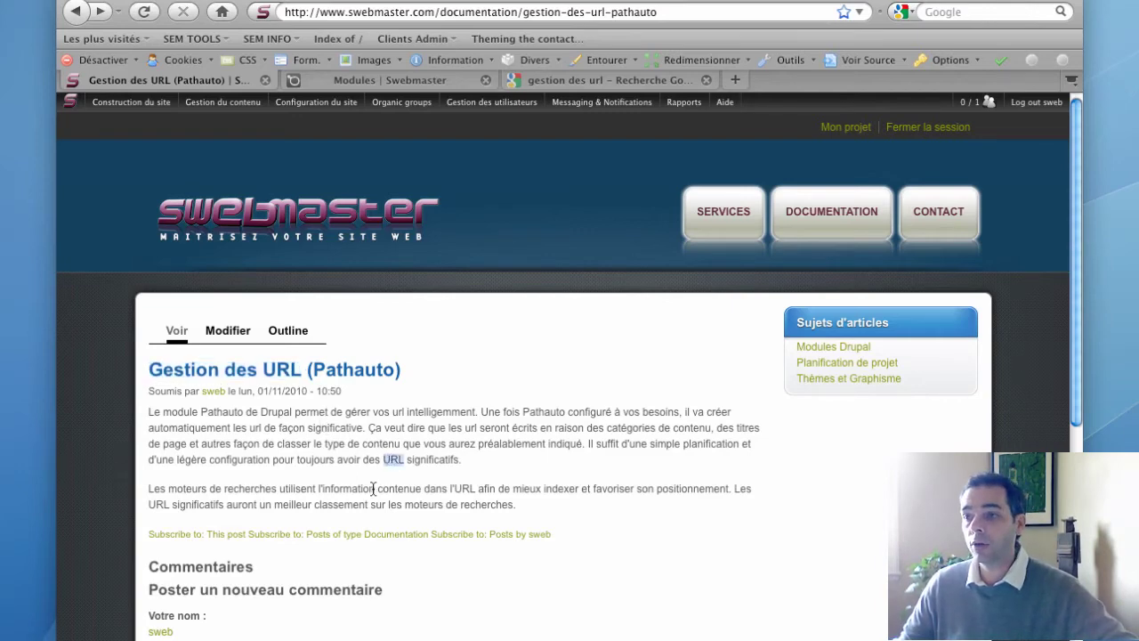
{"action": "double_click", "coordinate": [466, 488]}
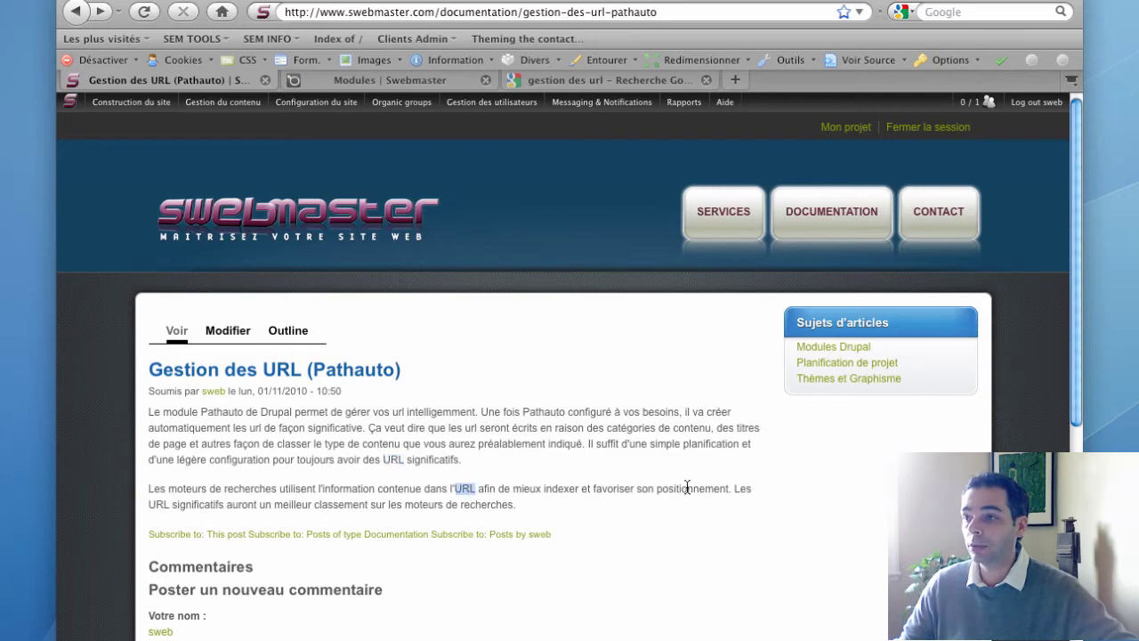
{"action": "double_click", "coordinate": [158, 505]}
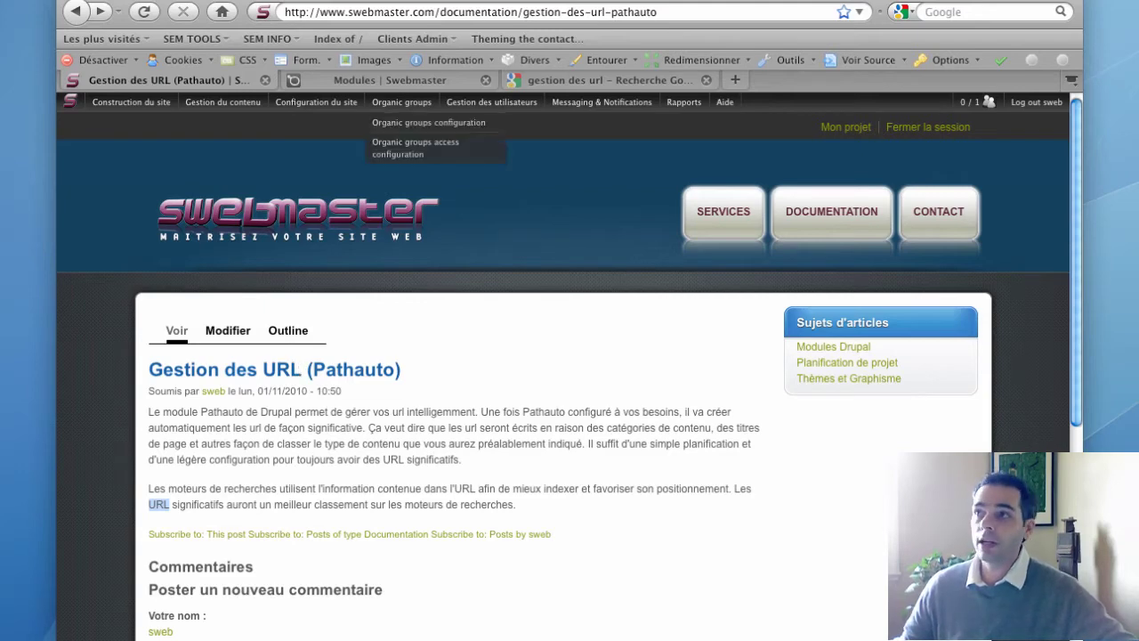
{"action": "left_click_drag", "start_coordinate": [543, 13], "coordinate": [599, 13]}
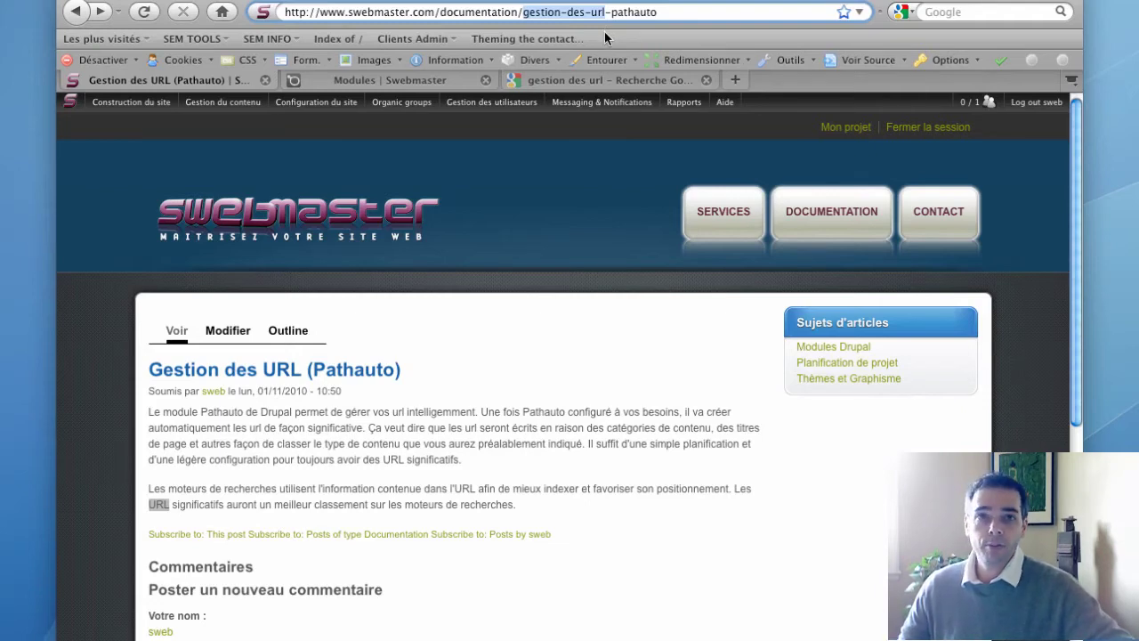
Step: Switch to the local Swebmaster site and open the form for adding a URL alias
{"action": "left_click", "coordinate": [375, 79]}
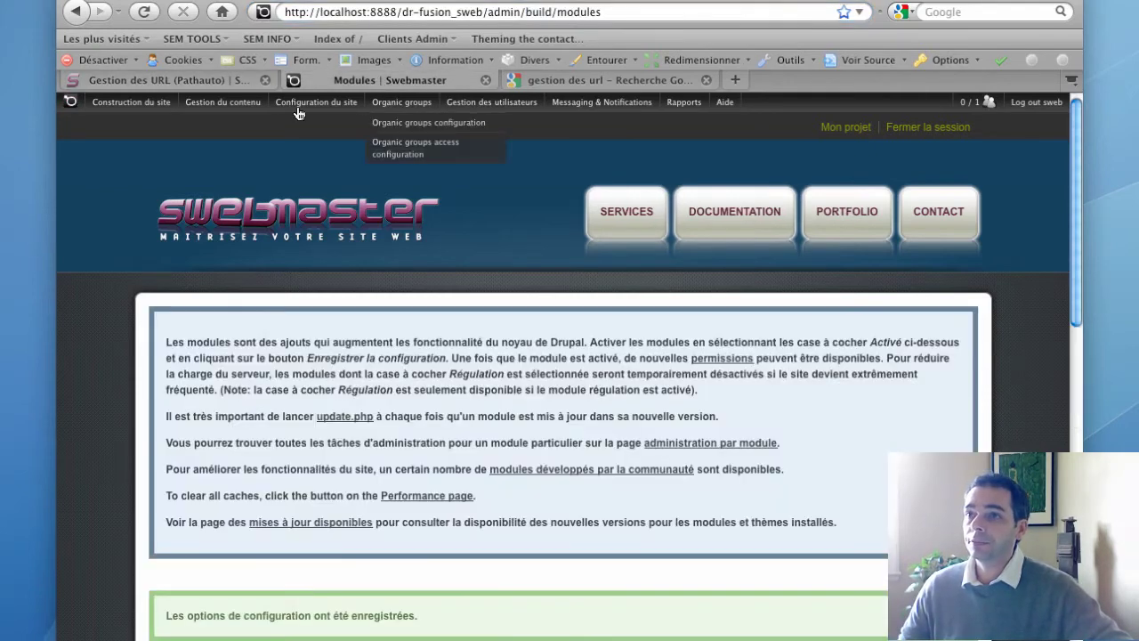
{"action": "mouse_move", "coordinate": [127, 115]}
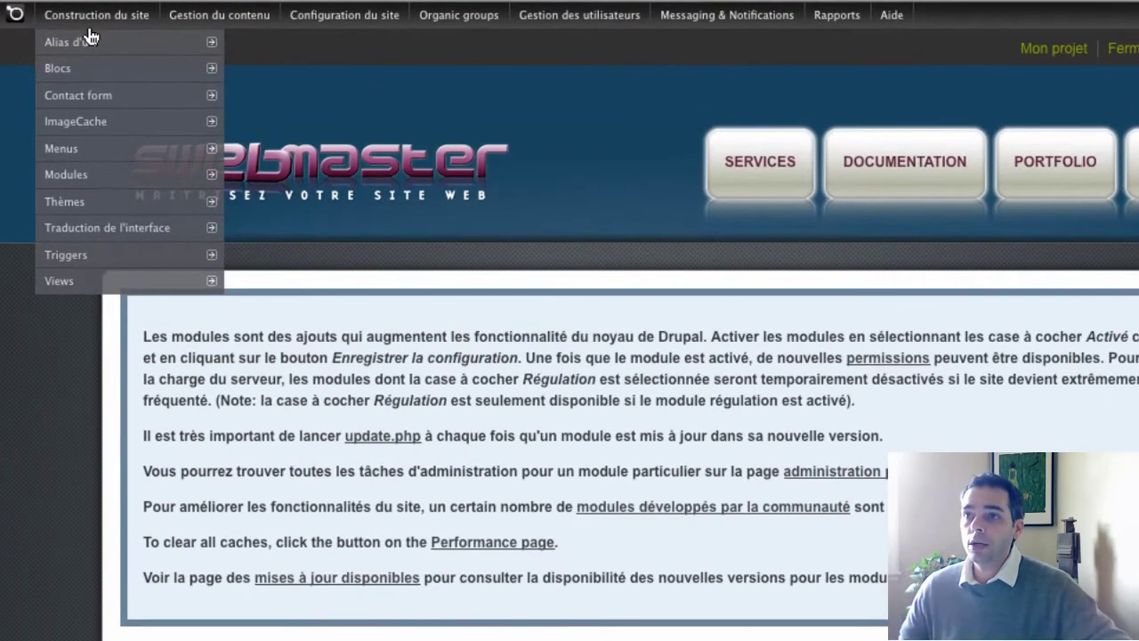
{"action": "mouse_move", "coordinate": [116, 45]}
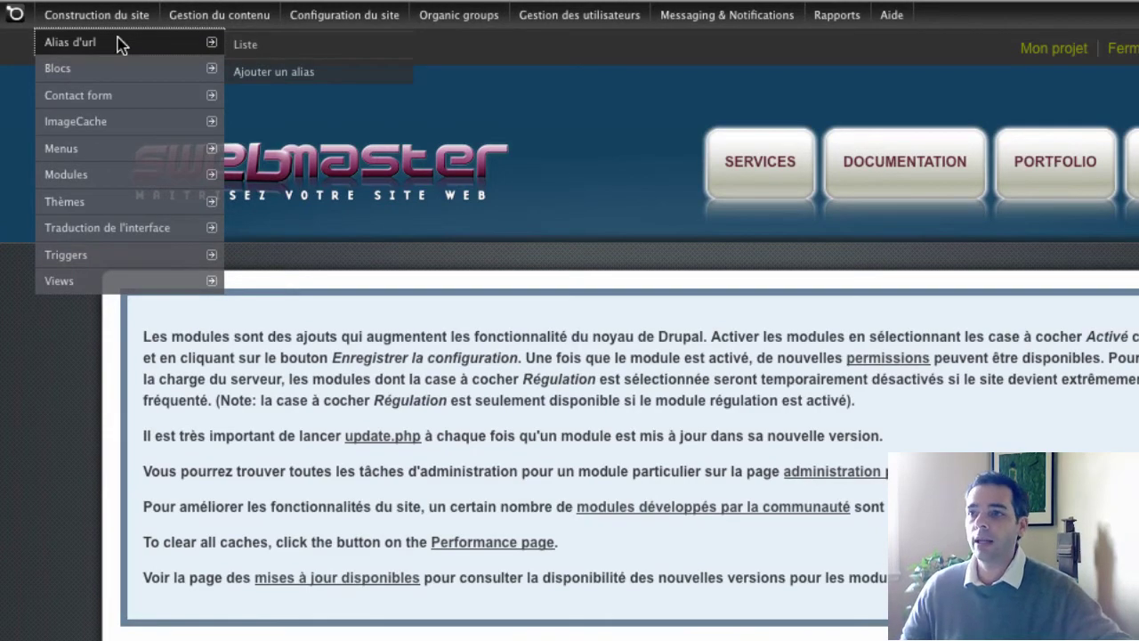
{"action": "left_click", "coordinate": [121, 45]}
{"action": "scroll", "coordinate": [407, 199], "scroll_direction": "down", "scroll_amount": 3}
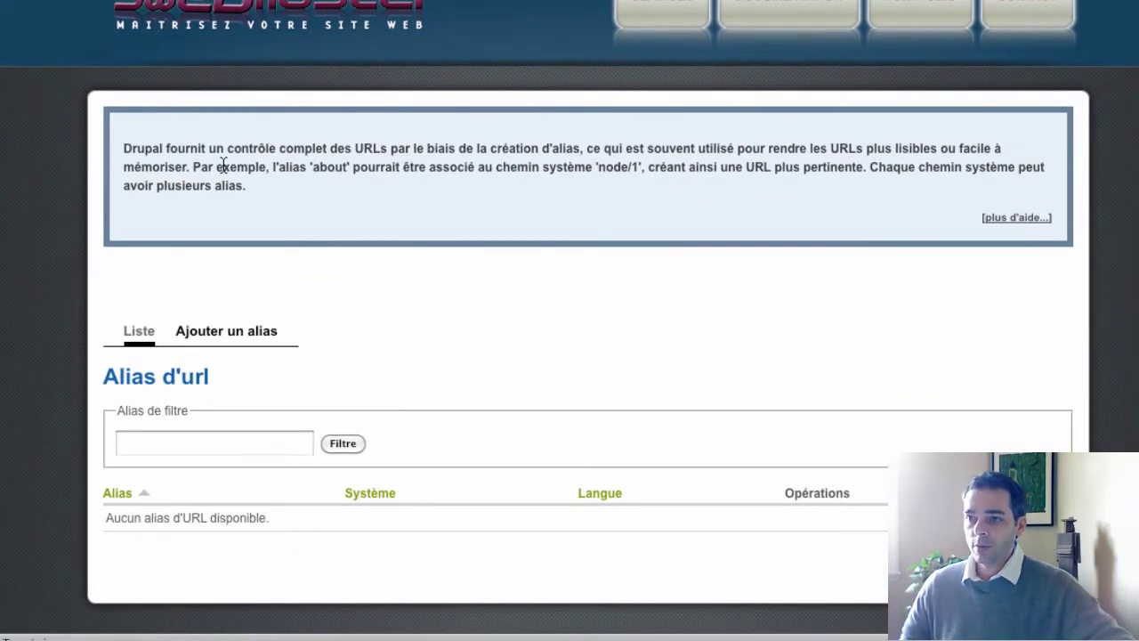
{"action": "left_click", "coordinate": [230, 335]}
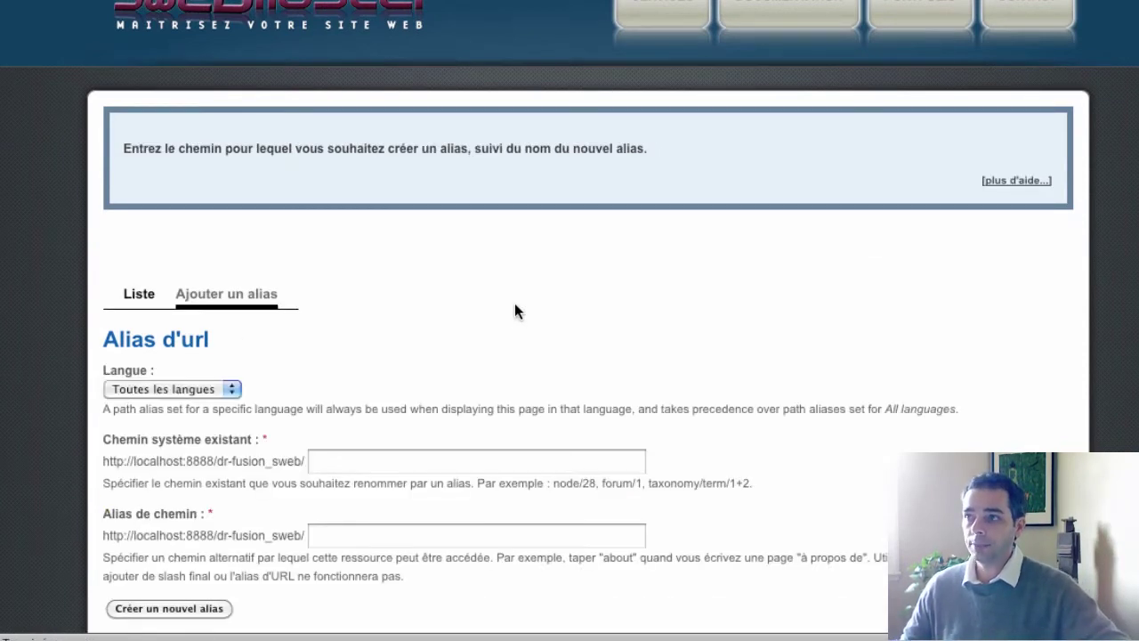
Step: Enter node/7 as the existing system path of the new alias
{"action": "scroll", "coordinate": [525, 313], "scroll_direction": "down", "scroll_amount": 2}
{"action": "left_click", "coordinate": [405, 374]}
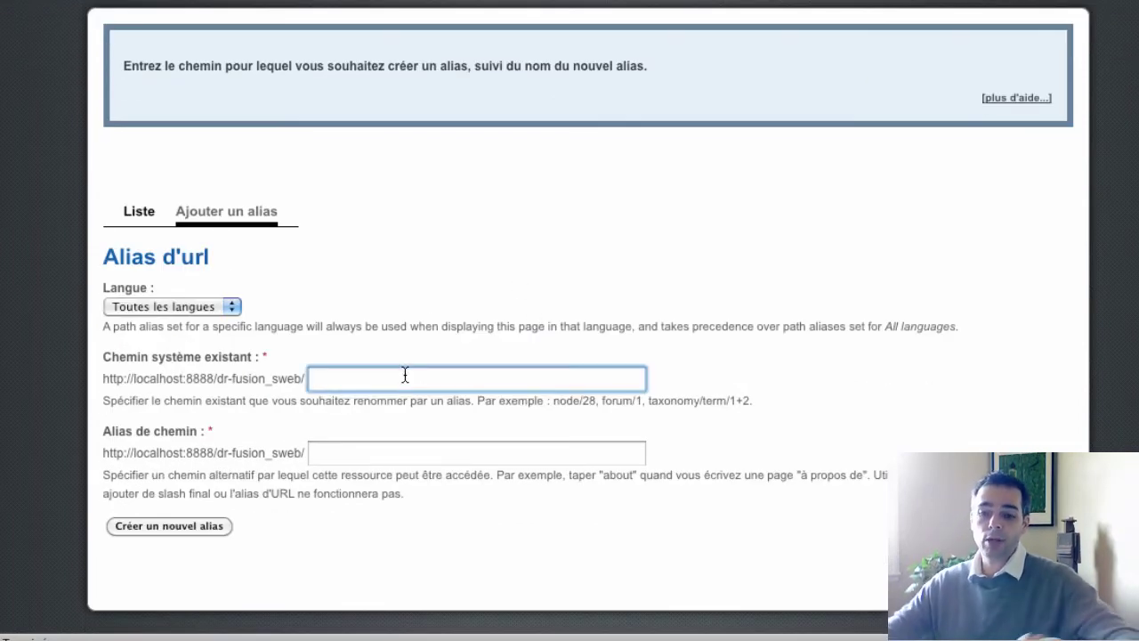
{"action": "type", "text": "node"}
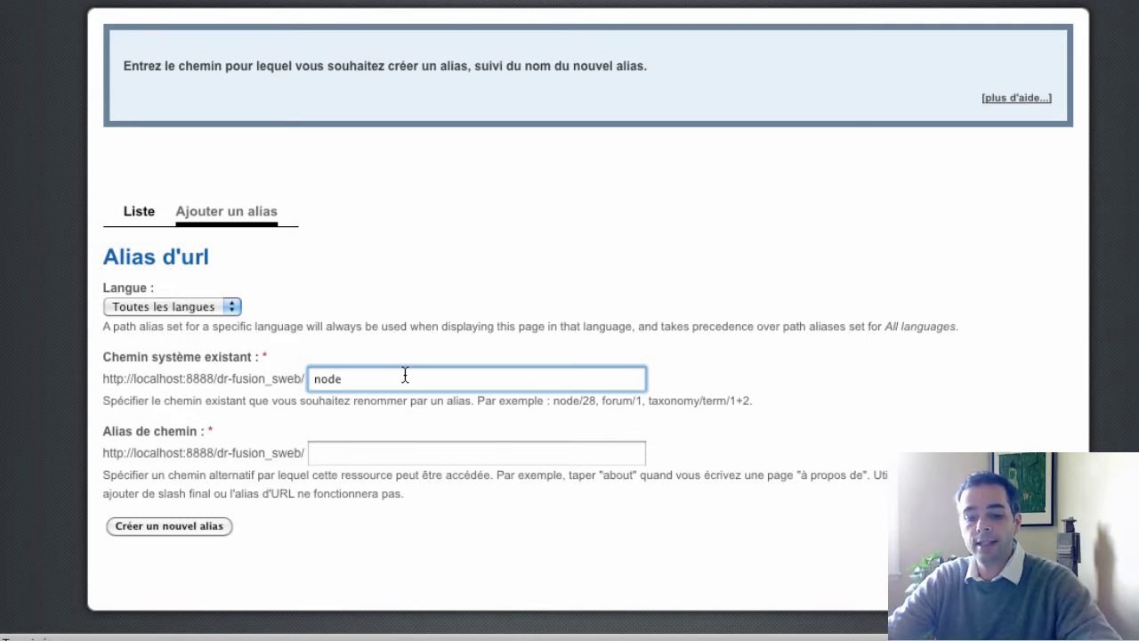
{"action": "type", "text": "/7"}
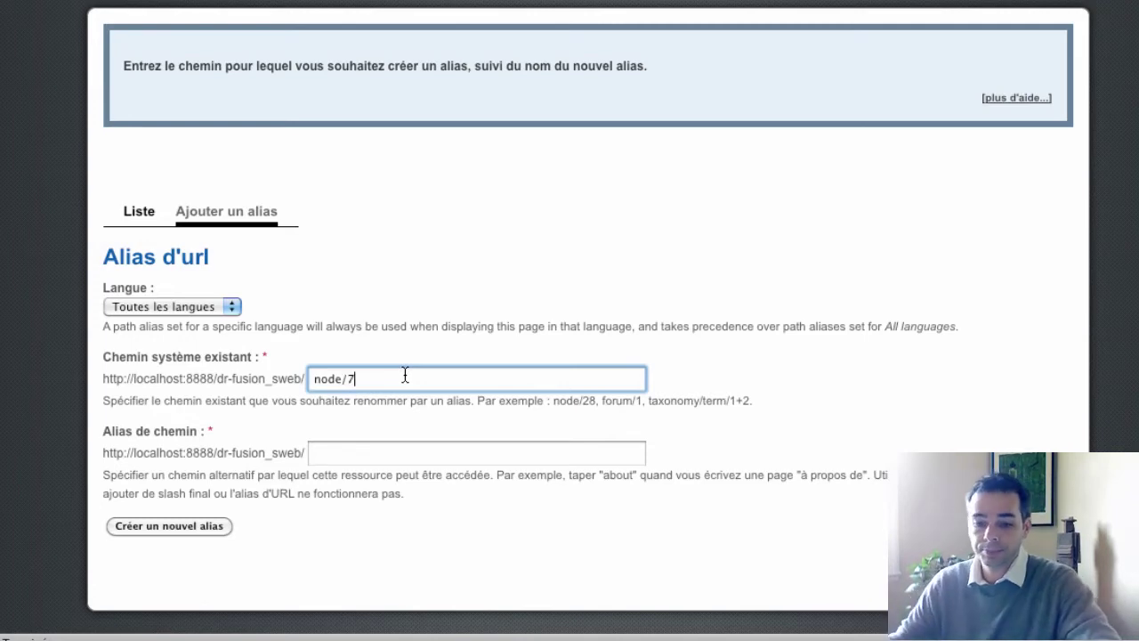
Step: Fill in documentation/gestiom-des-rlu as the path alias for node/7
{"action": "key", "text": "Tab"}
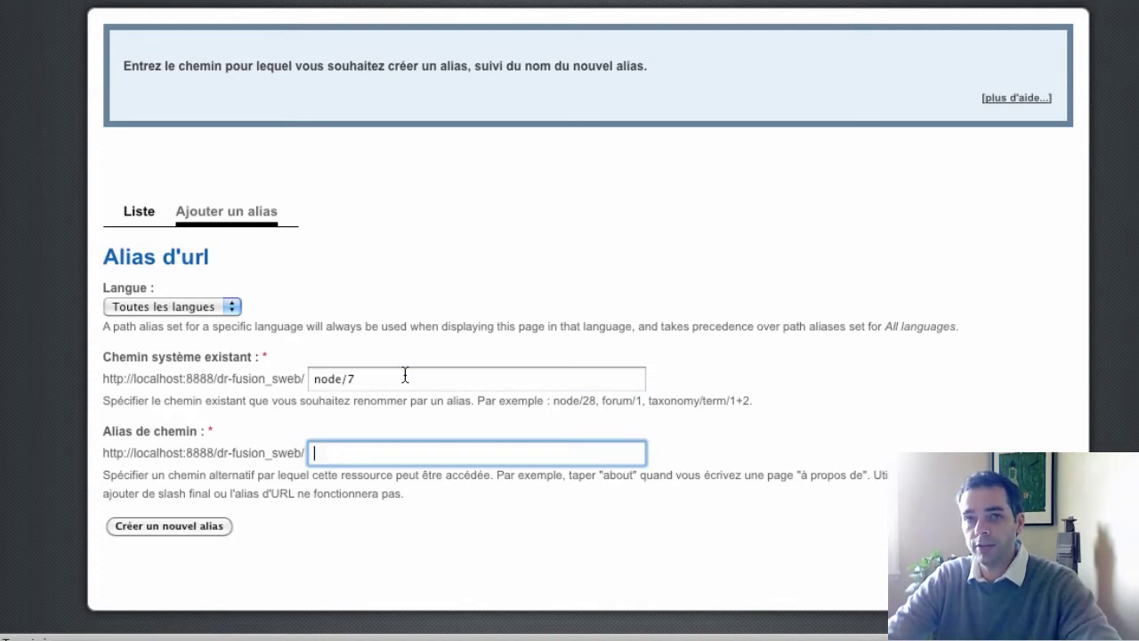
{"action": "type", "text": "documen"}
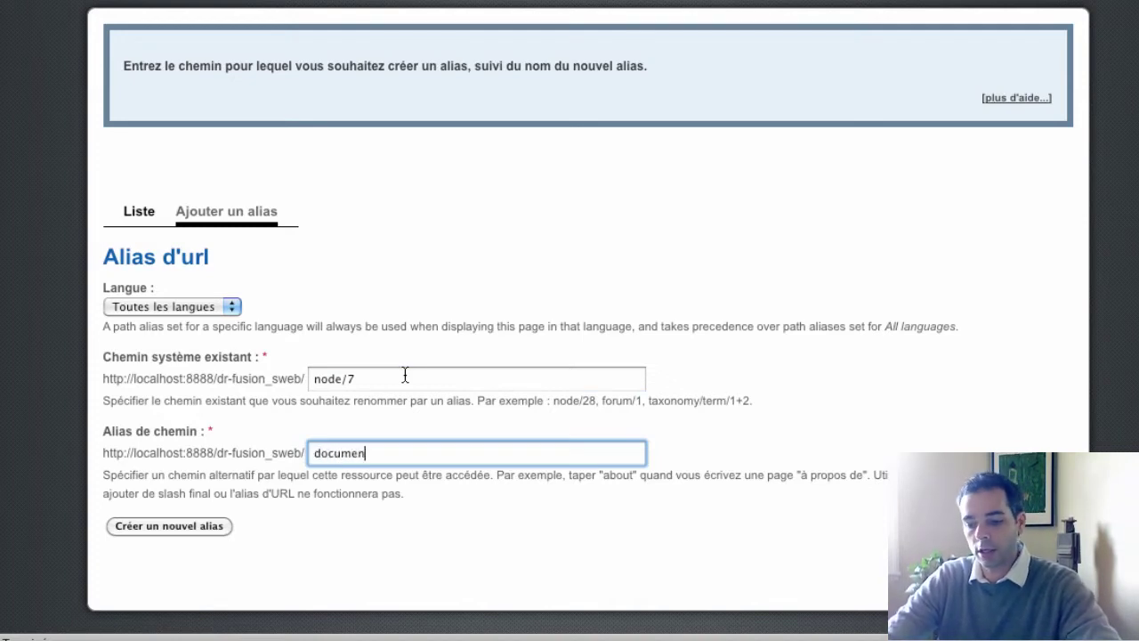
{"action": "type", "text": "tation"}
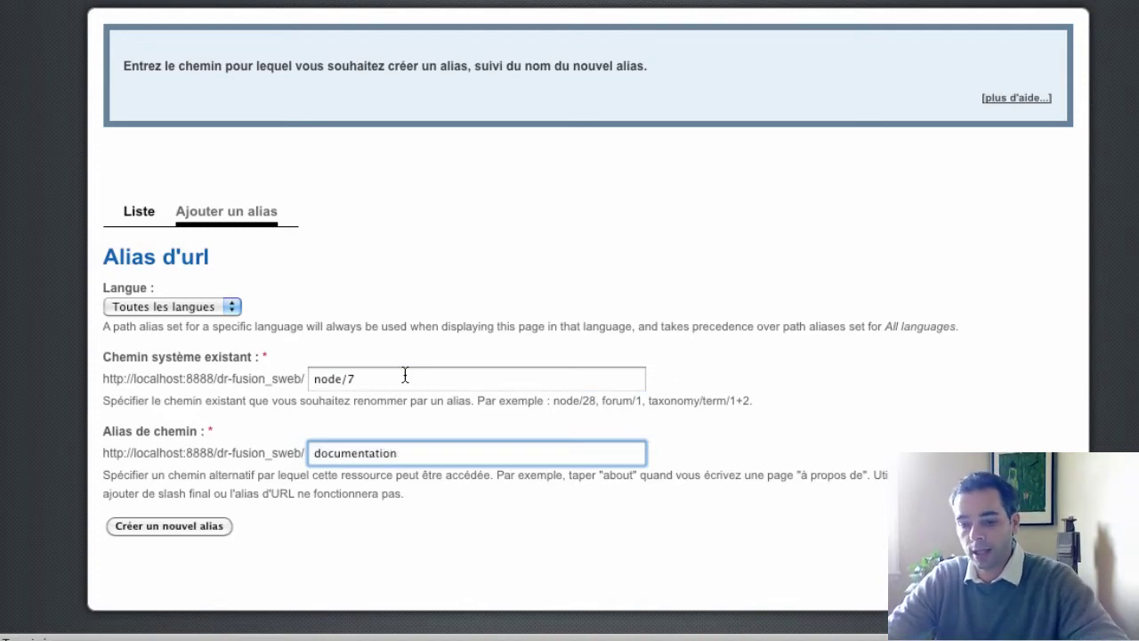
{"action": "type", "text": "/"}
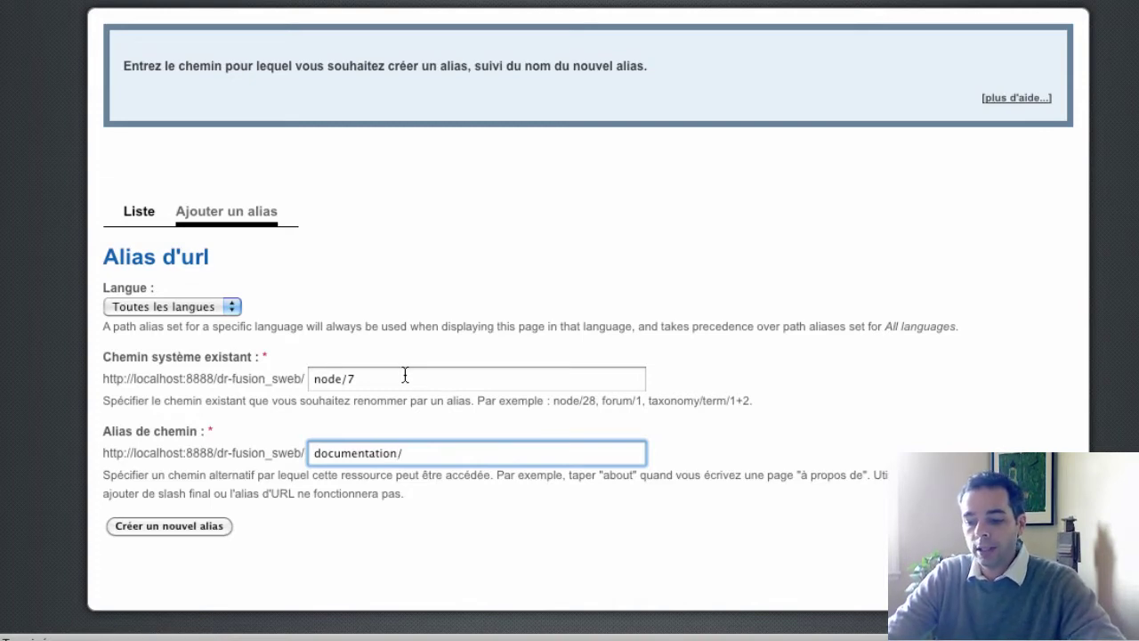
{"action": "type", "text": "gestiom"}
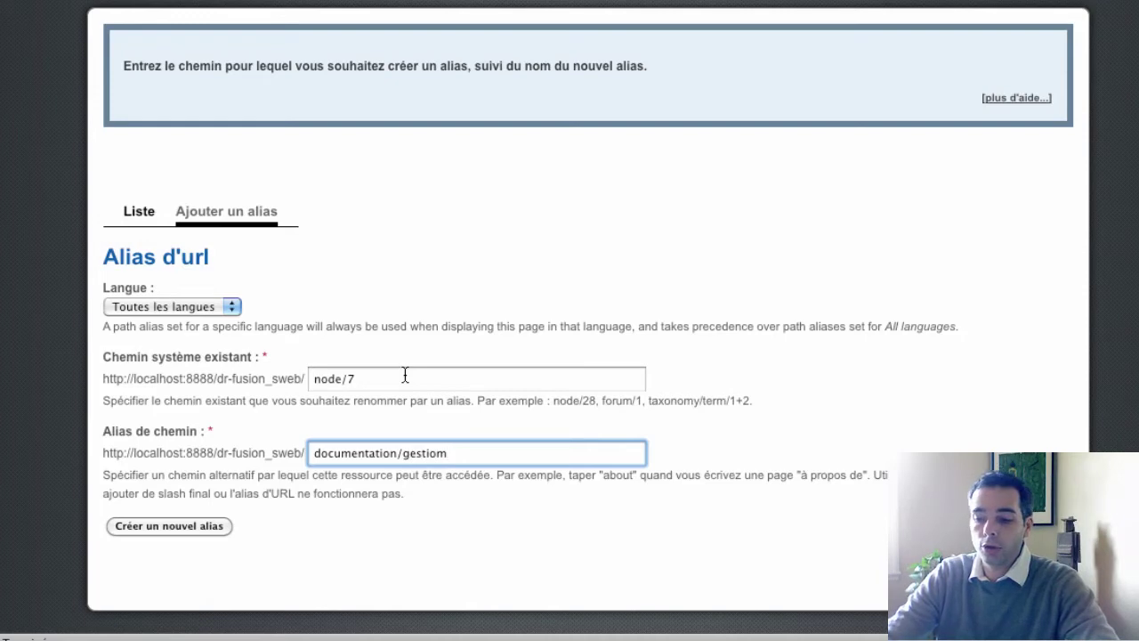
{"action": "type", "text": "-des"}
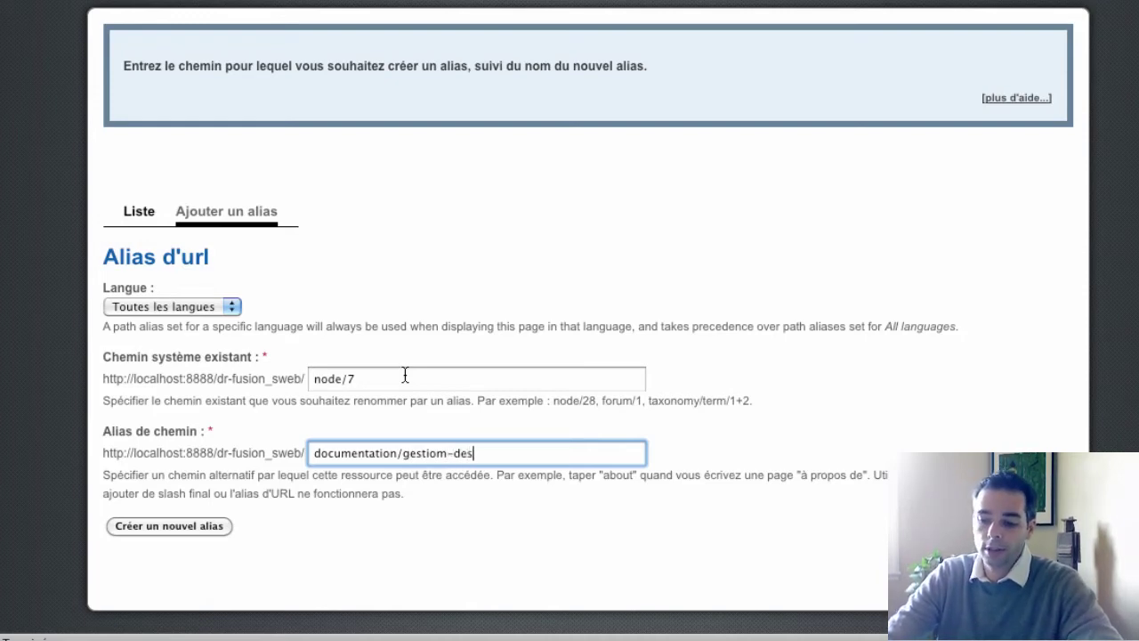
{"action": "type", "text": "-rl"}
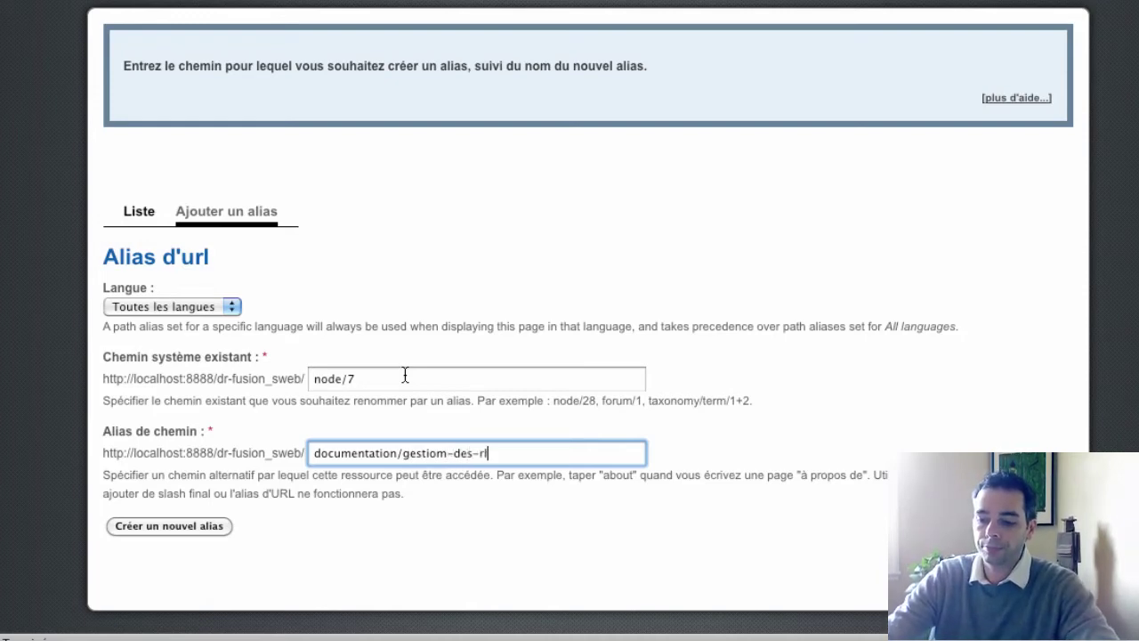
{"action": "type", "text": "u"}
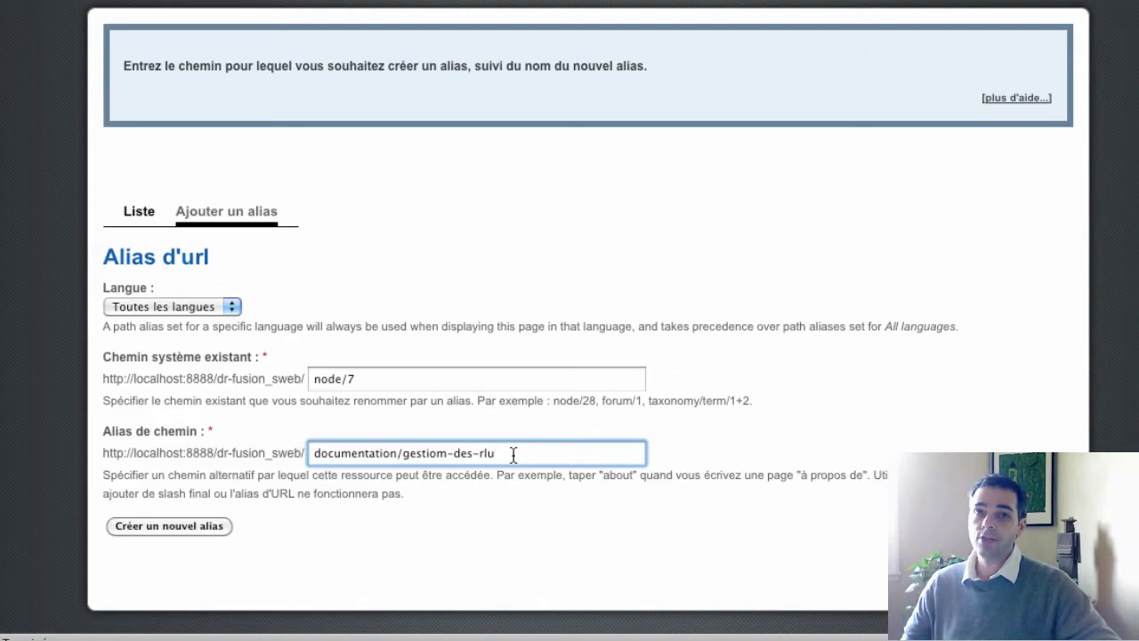
Step: Enable the Pathauto module in the Autre group of the site's modules and save the module configuration
{"action": "mouse_move", "coordinate": [98, 9]}
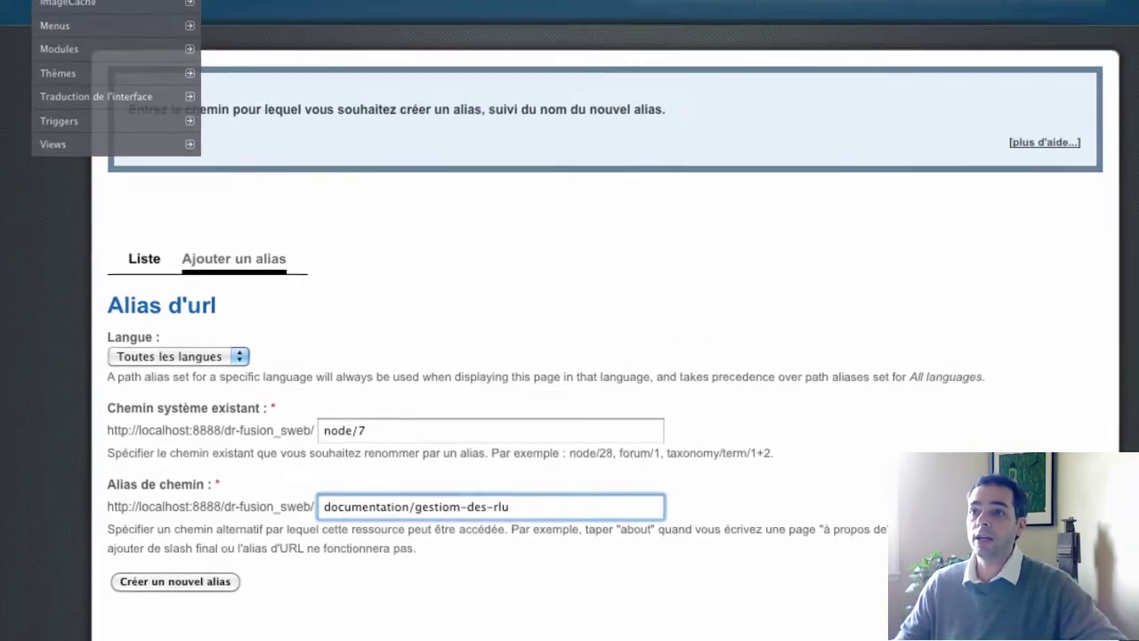
{"action": "mouse_move", "coordinate": [63, 51]}
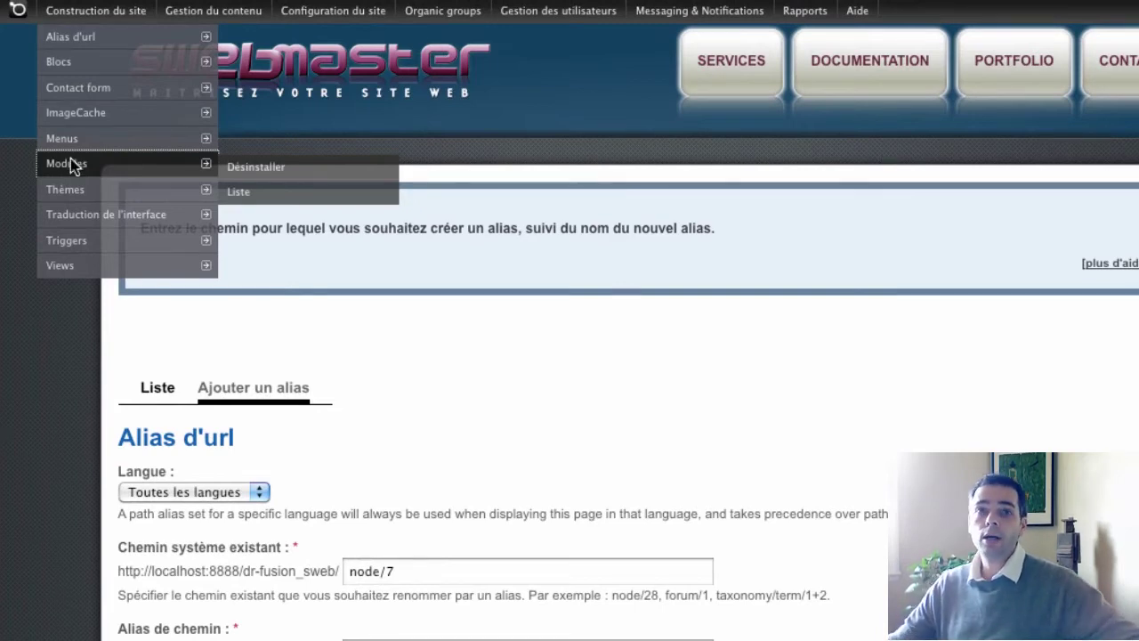
{"action": "left_click", "coordinate": [70, 160]}
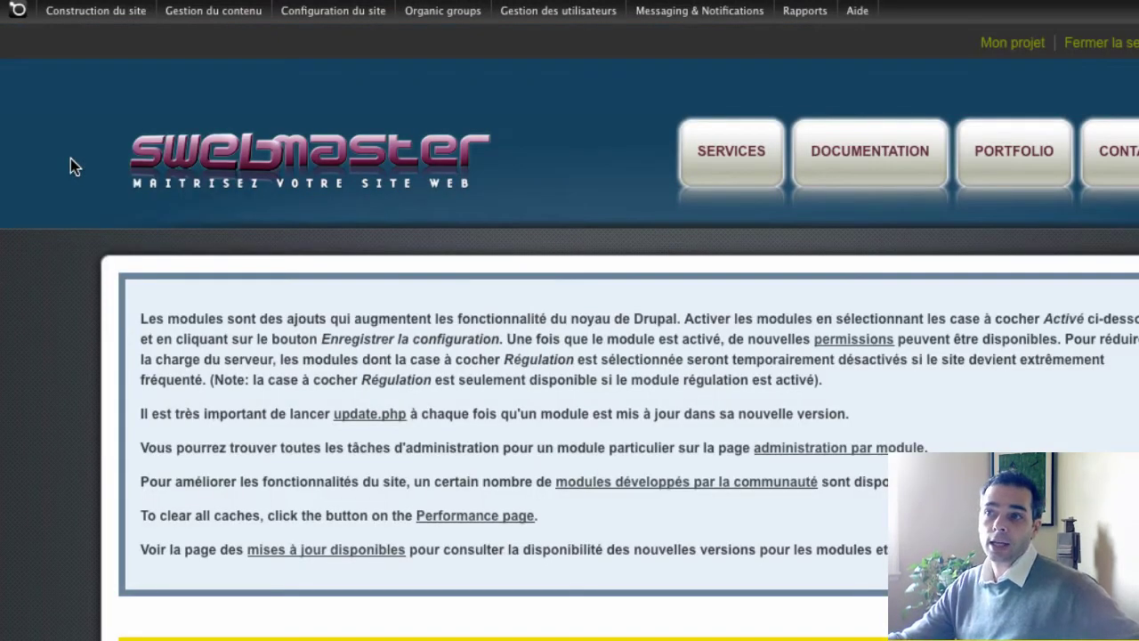
{"action": "scroll", "coordinate": [71, 160], "scroll_direction": "down", "scroll_amount": 4}
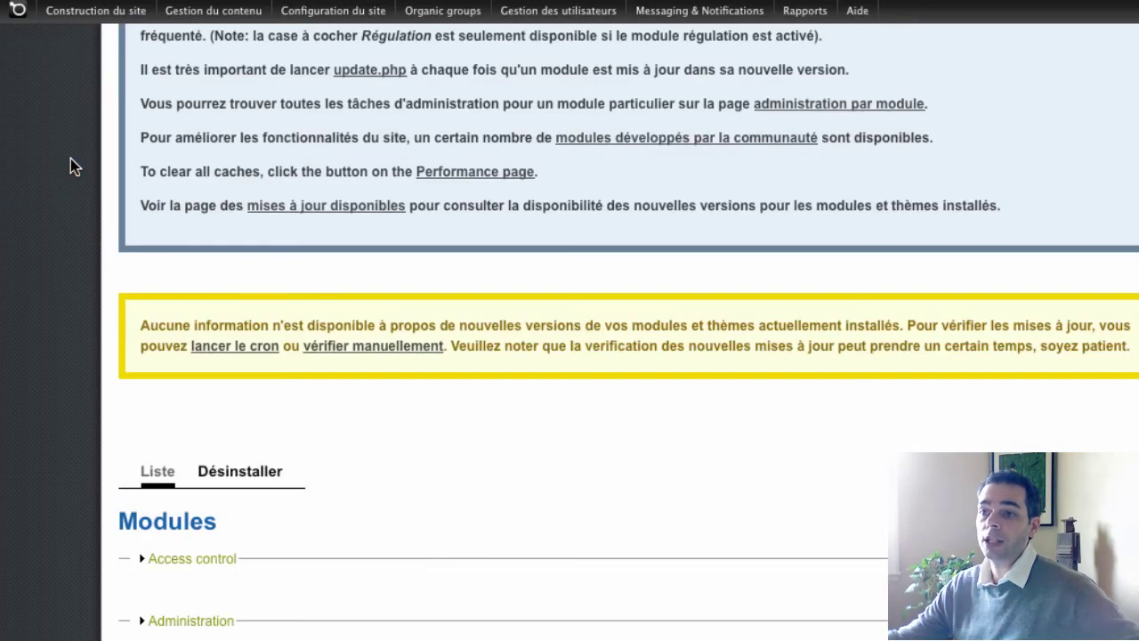
{"action": "scroll", "coordinate": [71, 165], "scroll_direction": "down", "scroll_amount": 1}
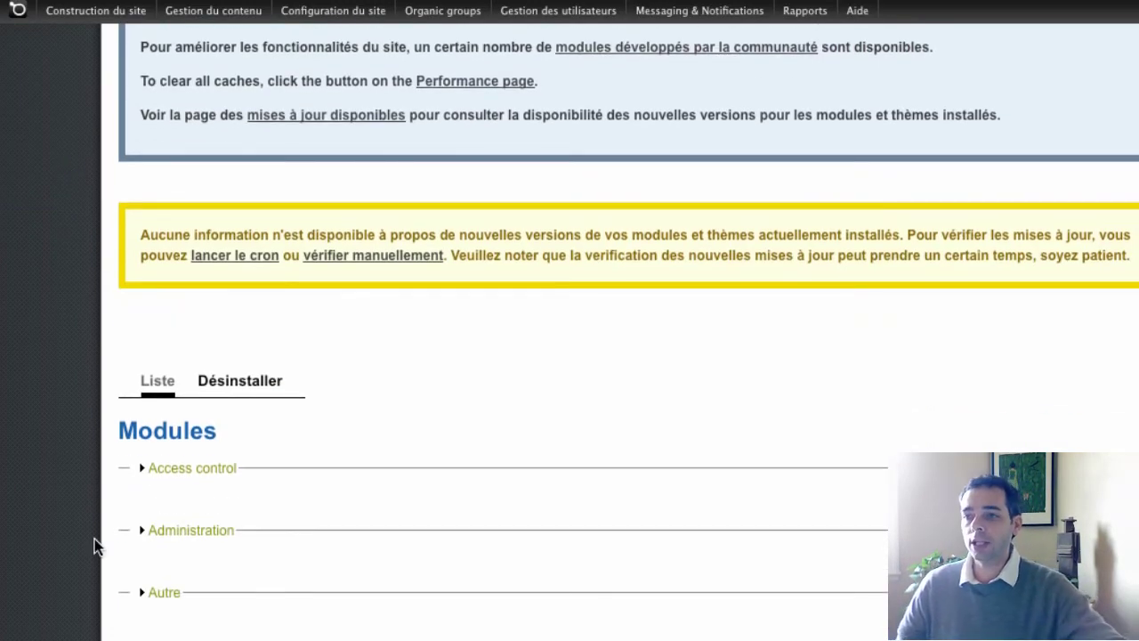
{"action": "left_click", "coordinate": [163, 592]}
{"action": "scroll", "coordinate": [163, 601], "scroll_direction": "down", "scroll_amount": 5}
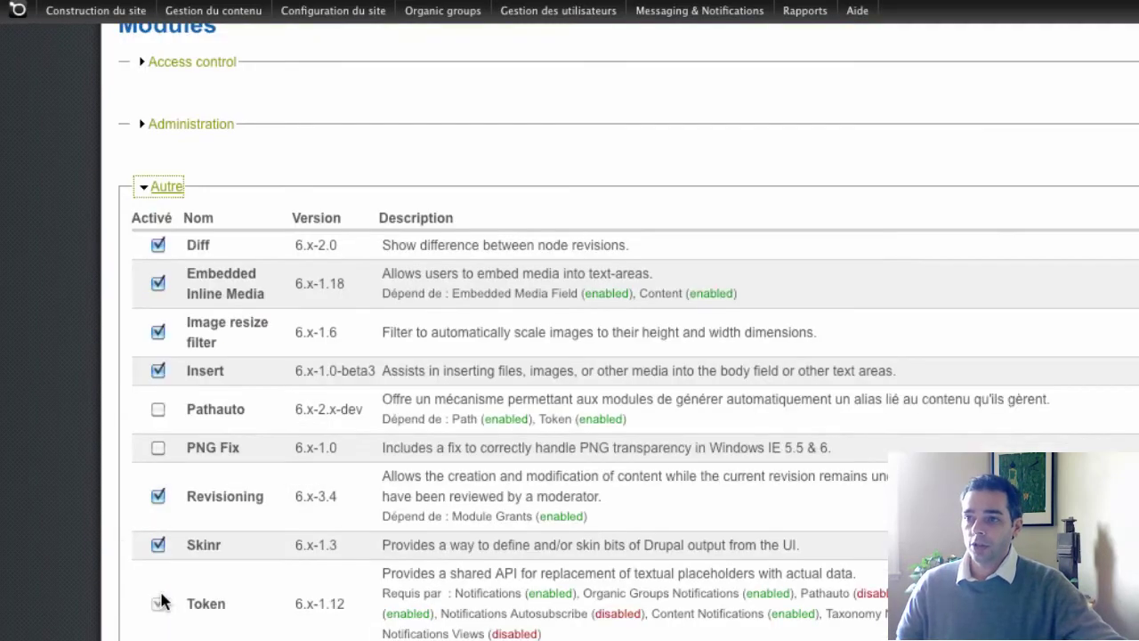
{"action": "left_click", "coordinate": [158, 410]}
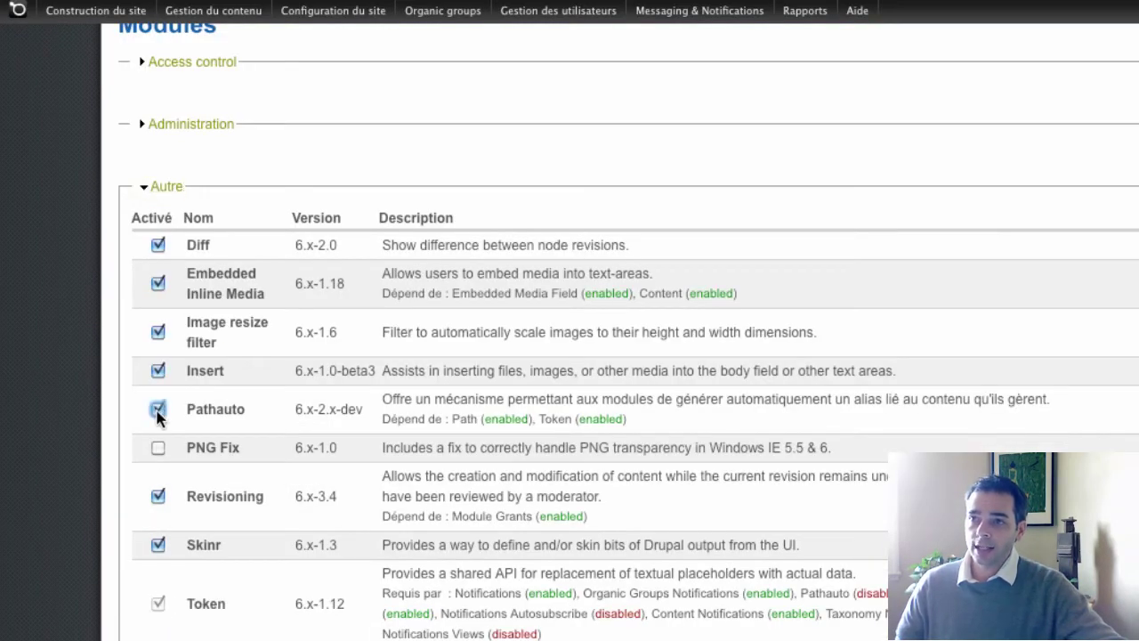
{"action": "scroll", "coordinate": [132, 437], "scroll_direction": "down", "scroll_amount": 12}
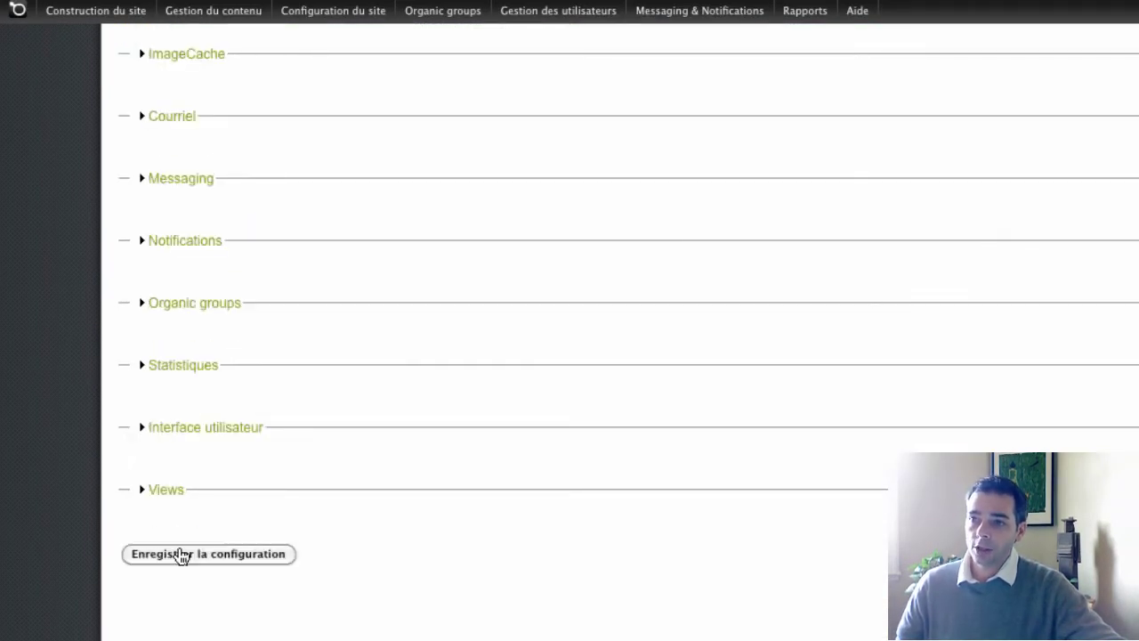
{"action": "left_click", "coordinate": [182, 556]}
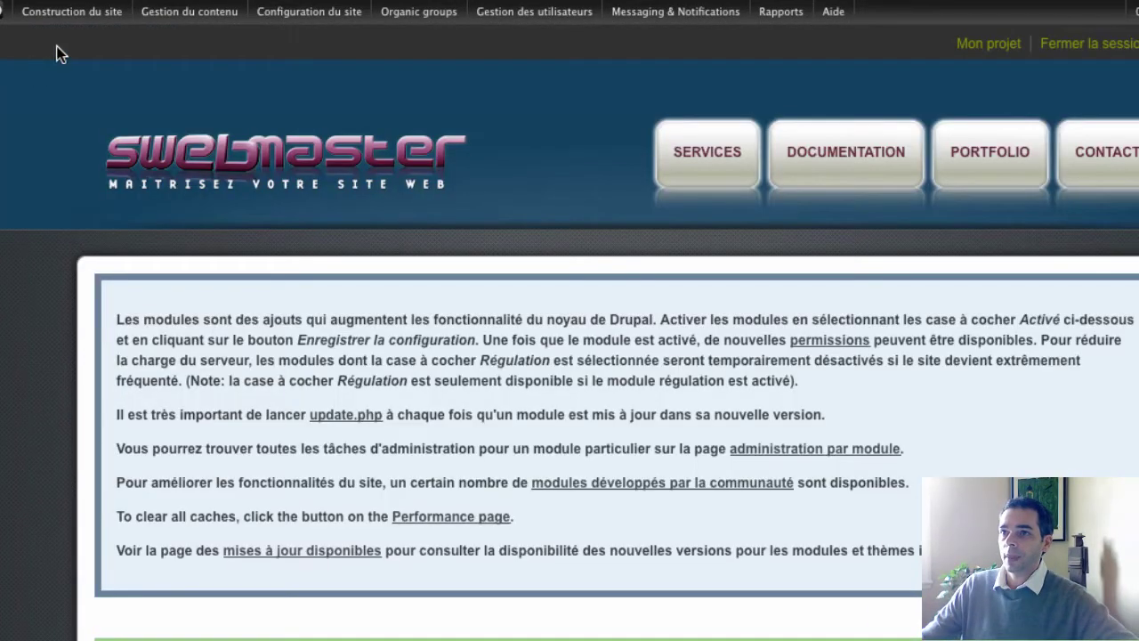
Step: Open the automated URL alias settings and expand the node path settings (Réglages pour les chemins de nods)
{"action": "mouse_move", "coordinate": [61, 16]}
{"action": "mouse_move", "coordinate": [95, 42]}
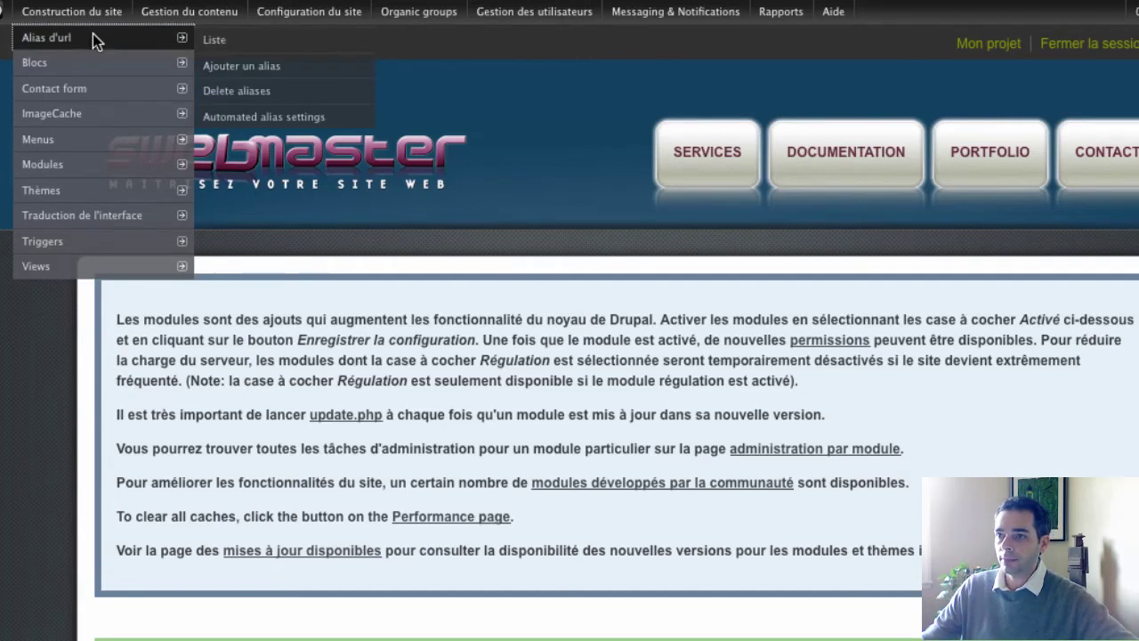
{"action": "left_click", "coordinate": [93, 38]}
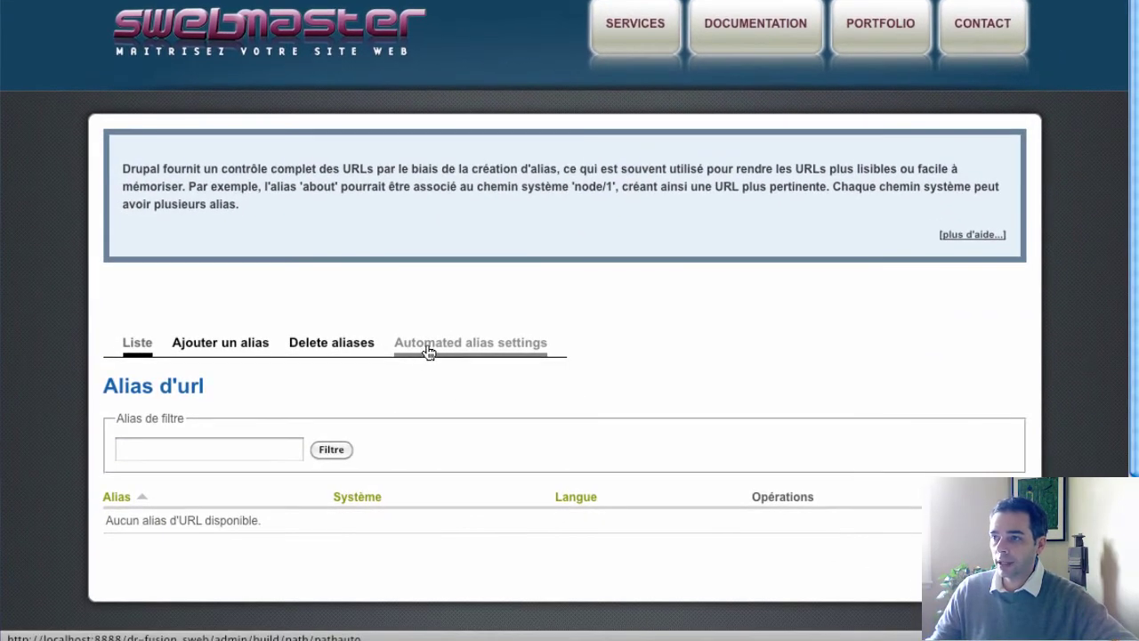
{"action": "left_click", "coordinate": [495, 353]}
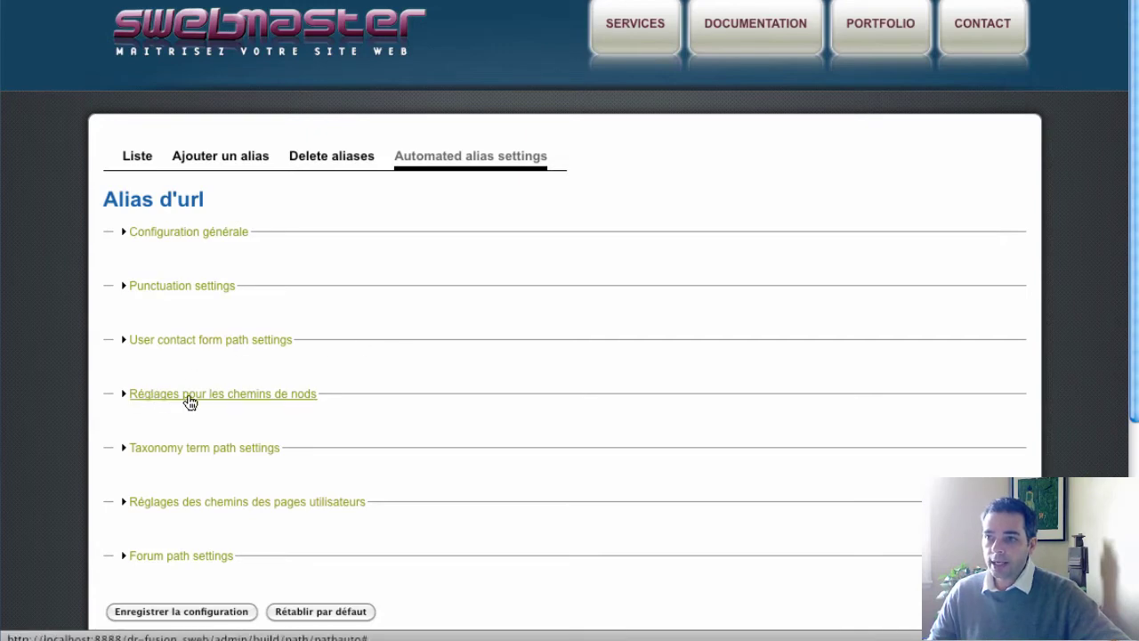
{"action": "left_click", "coordinate": [282, 403]}
{"action": "scroll", "coordinate": [281, 402], "scroll_direction": "down", "scroll_amount": 5}
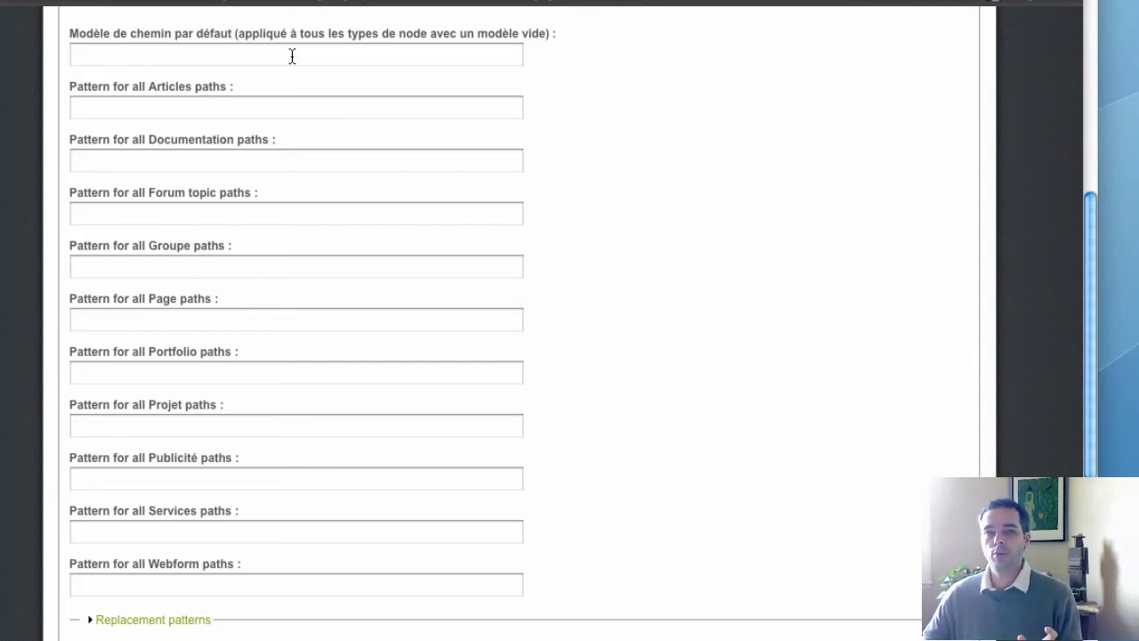
Step: Copy the [type-name] placeholder from the node replacement patterns into the default path pattern
{"action": "scroll", "coordinate": [579, 203], "scroll_direction": "down", "scroll_amount": 2}
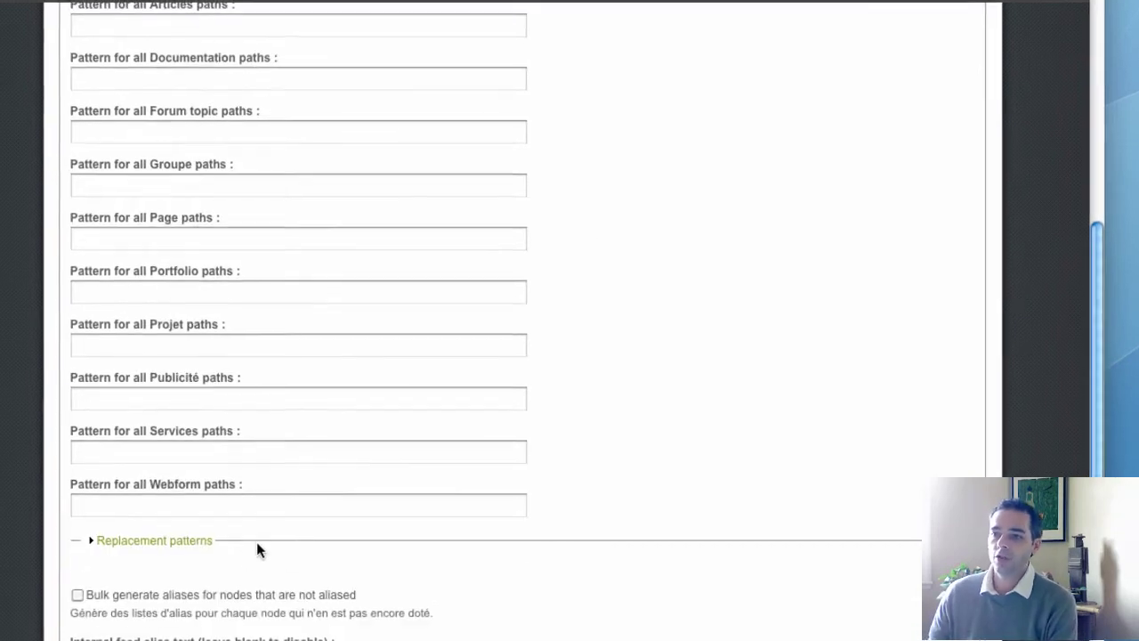
{"action": "left_click", "coordinate": [128, 543]}
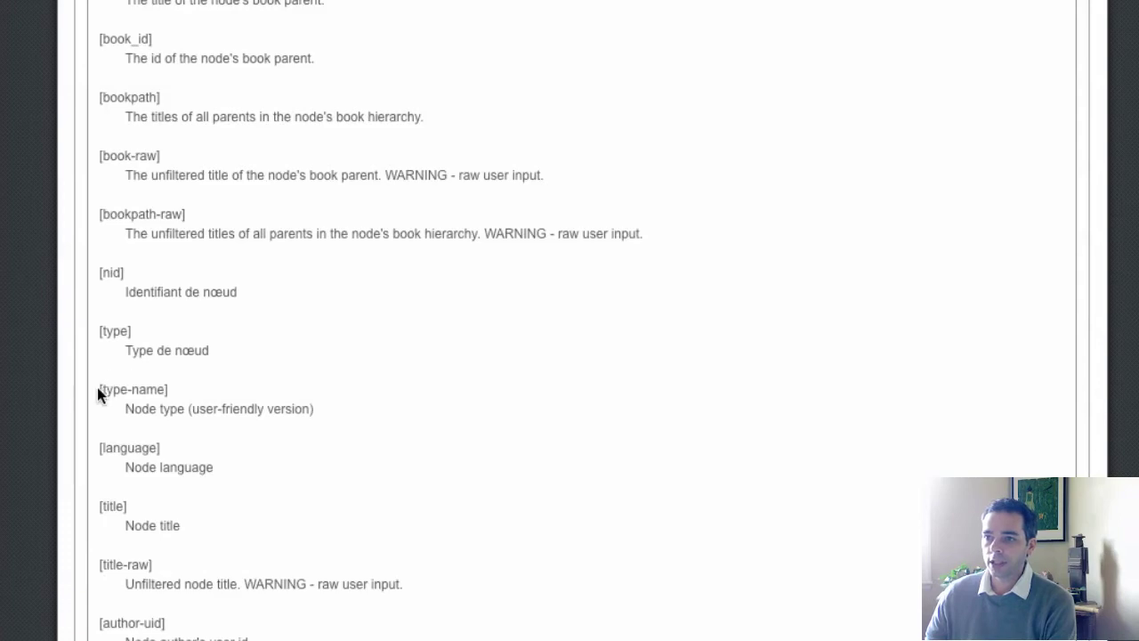
{"action": "left_click_drag", "start_coordinate": [97, 388], "coordinate": [201, 402]}
{"action": "key", "text": "ctrl+c"}
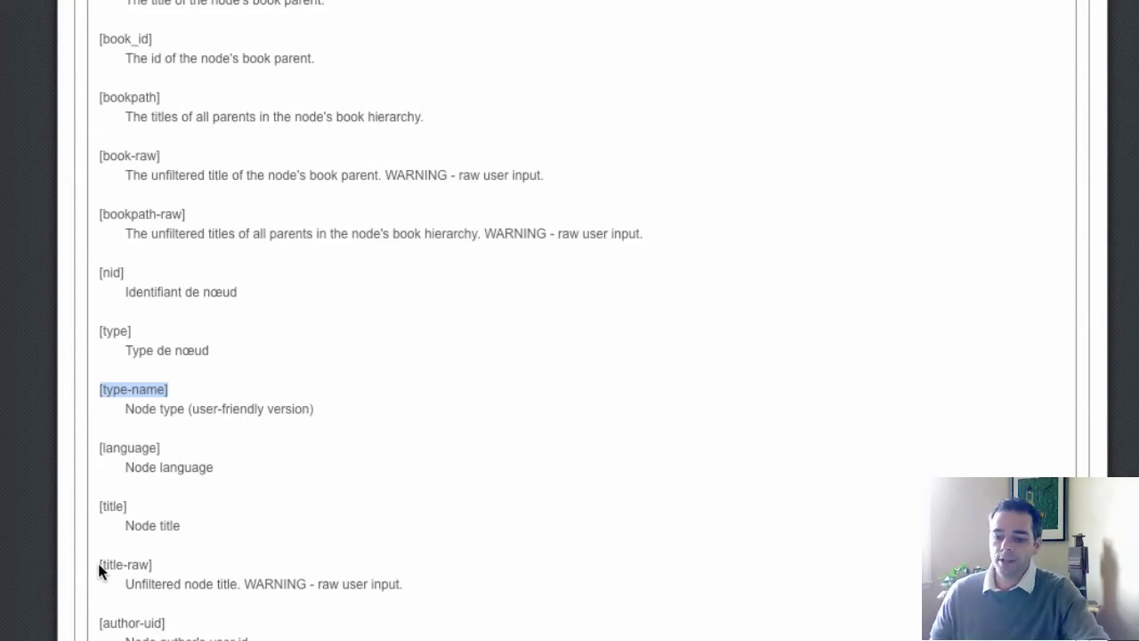
{"action": "scroll", "coordinate": [313, 503], "scroll_direction": "up", "scroll_amount": 20}
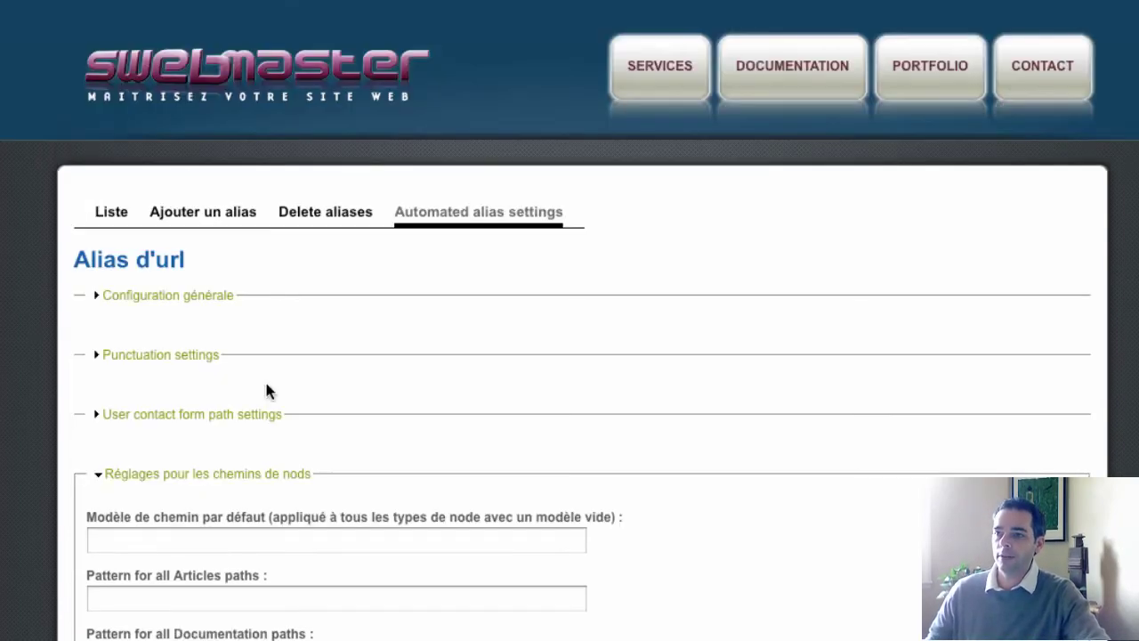
{"action": "left_click", "coordinate": [285, 540]}
{"action": "key", "text": "ctrl+v"}
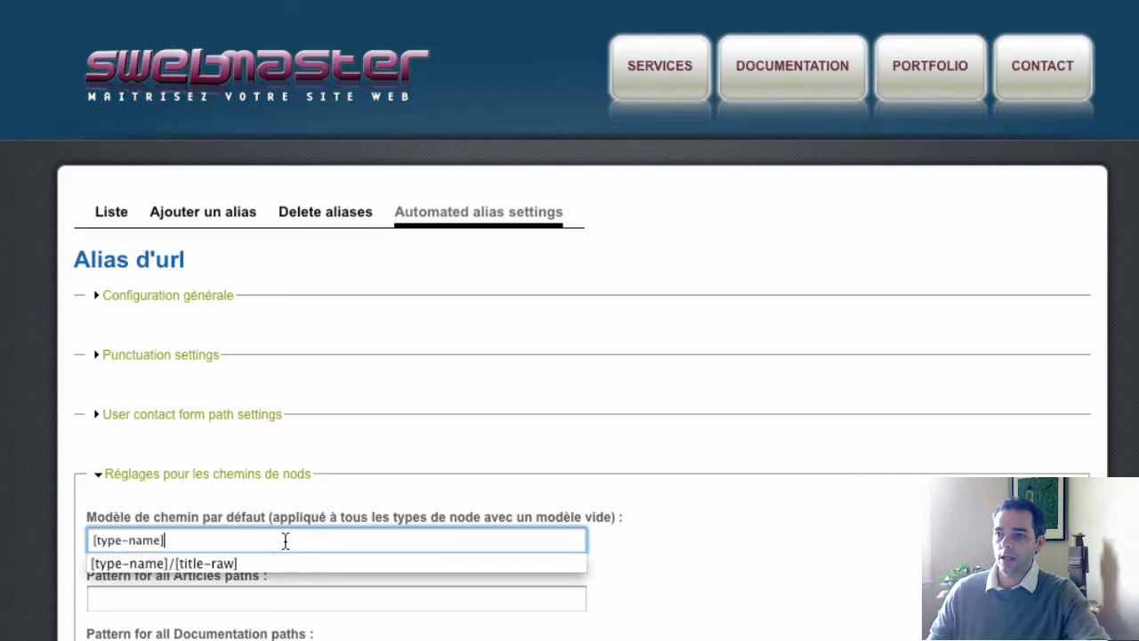
Step: Append a slash and the copied [title-raw] placeholder to the default node path pattern, making it [type-name]/[title-raw]
{"action": "scroll", "coordinate": [285, 541], "scroll_direction": "down", "scroll_amount": 15}
{"action": "scroll", "coordinate": [305, 592], "scroll_direction": "down", "scroll_amount": 4}
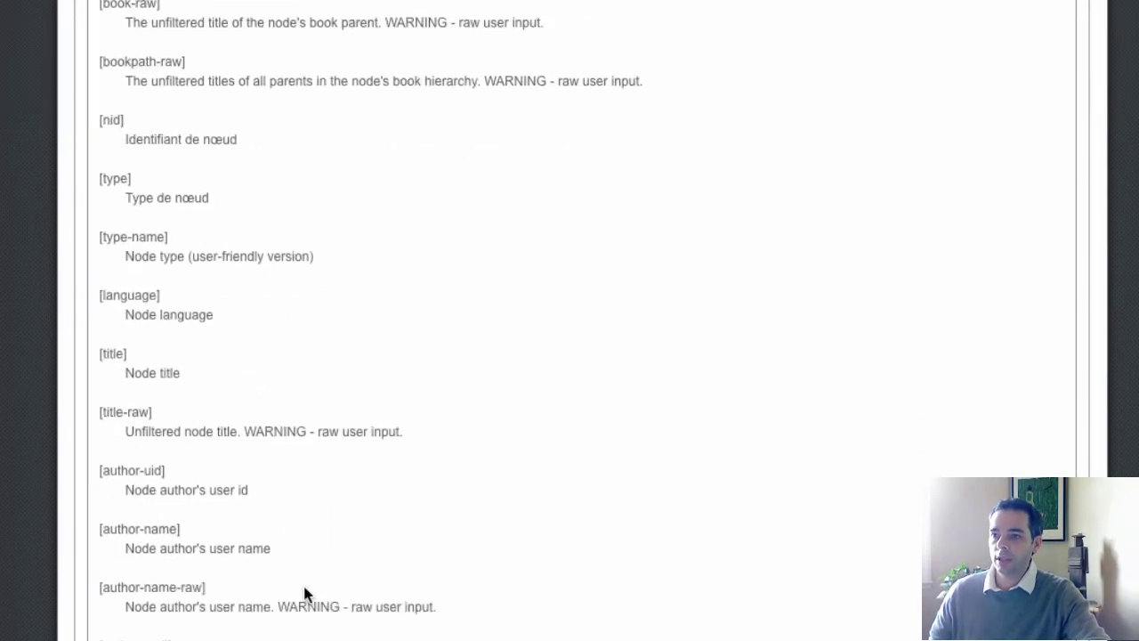
{"action": "left_click_drag", "start_coordinate": [101, 418], "coordinate": [163, 424]}
{"action": "key", "text": "ctrl+c"}
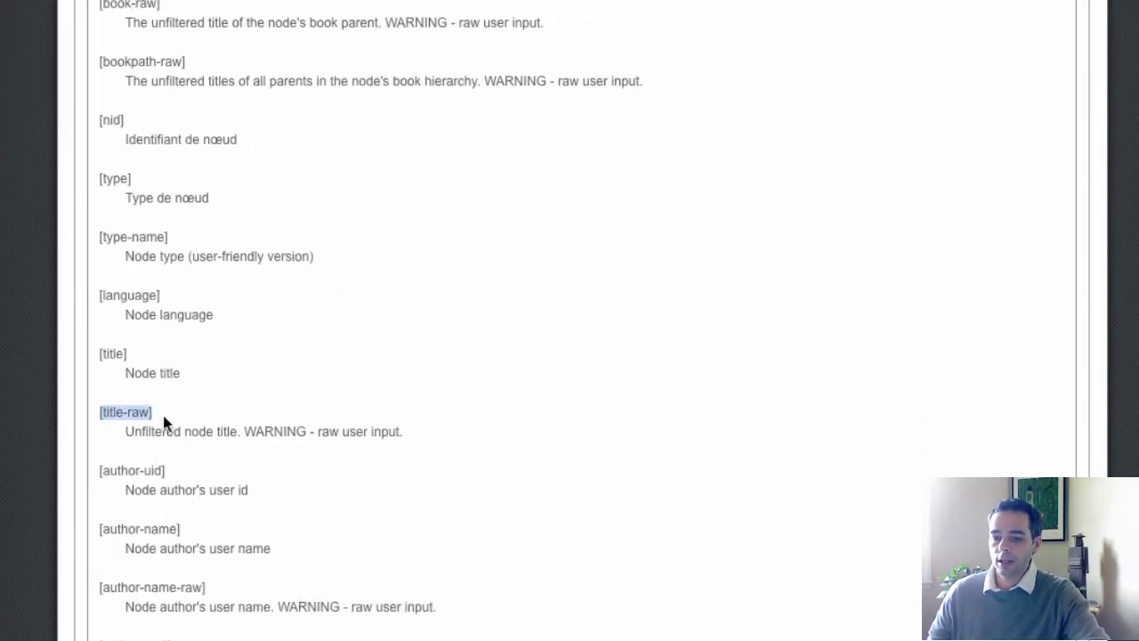
{"action": "scroll", "coordinate": [174, 424], "scroll_direction": "up", "scroll_amount": 15}
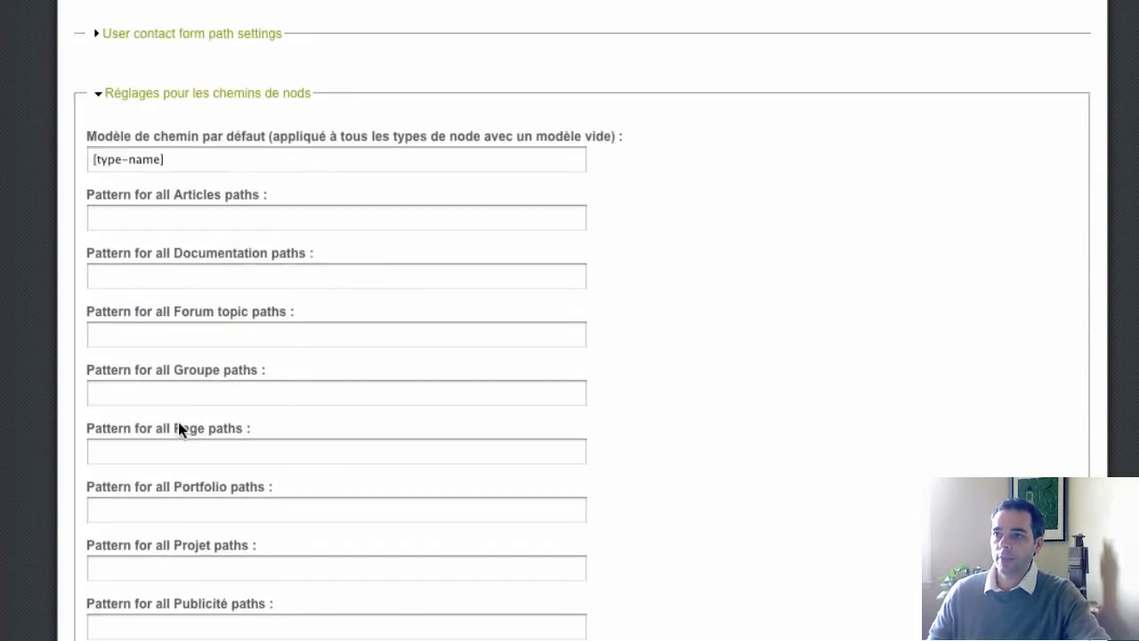
{"action": "left_click", "coordinate": [234, 158]}
{"action": "type", "text": "/"}
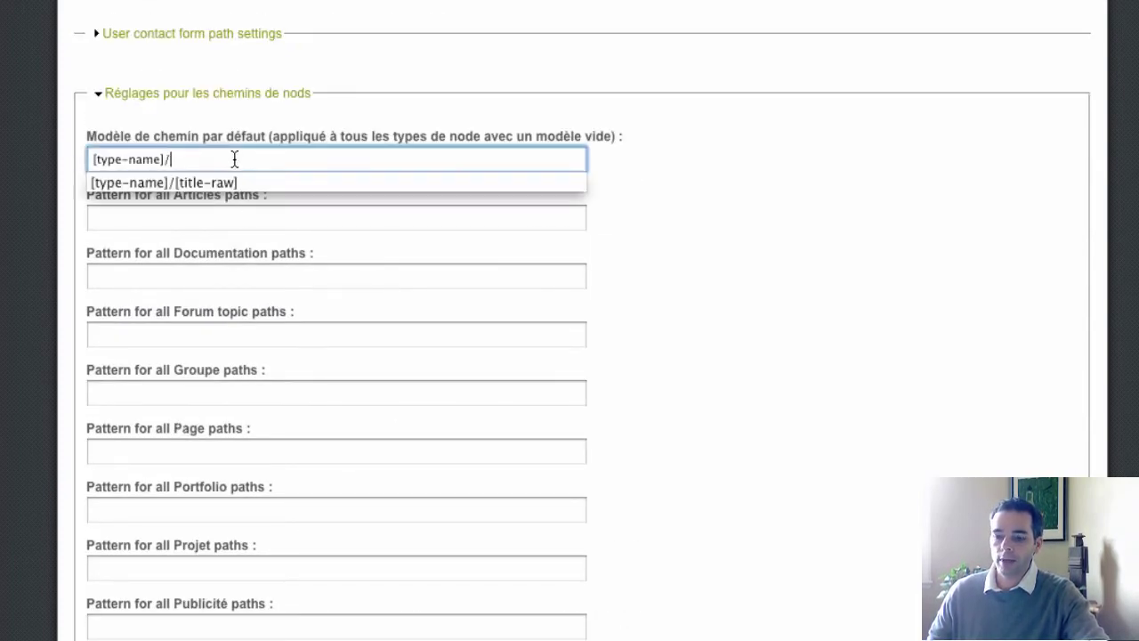
{"action": "key", "text": "ctrl+v"}
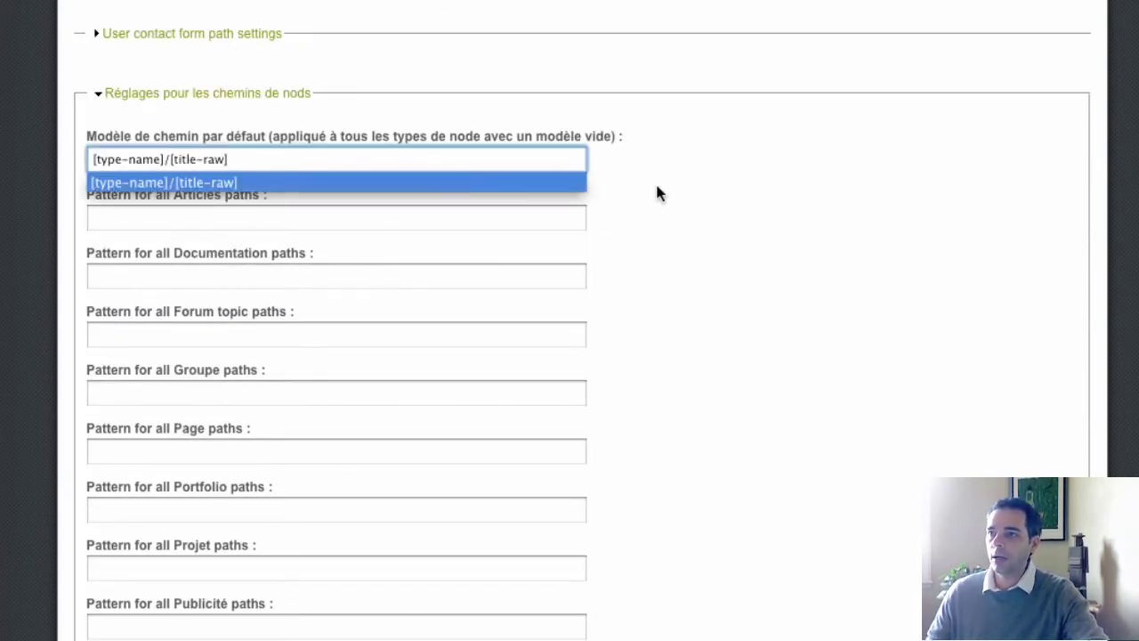
Step: Save the automated alias settings configuration
{"action": "scroll", "coordinate": [683, 194], "scroll_direction": "down", "scroll_amount": 15}
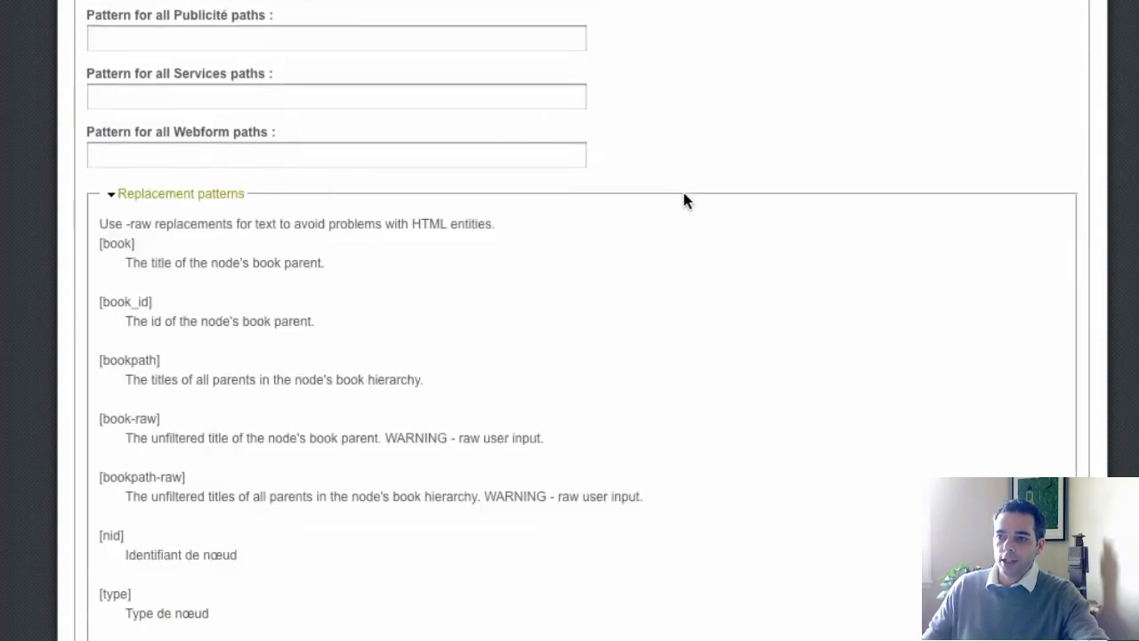
{"action": "scroll", "coordinate": [686, 204], "scroll_direction": "down", "scroll_amount": 20}
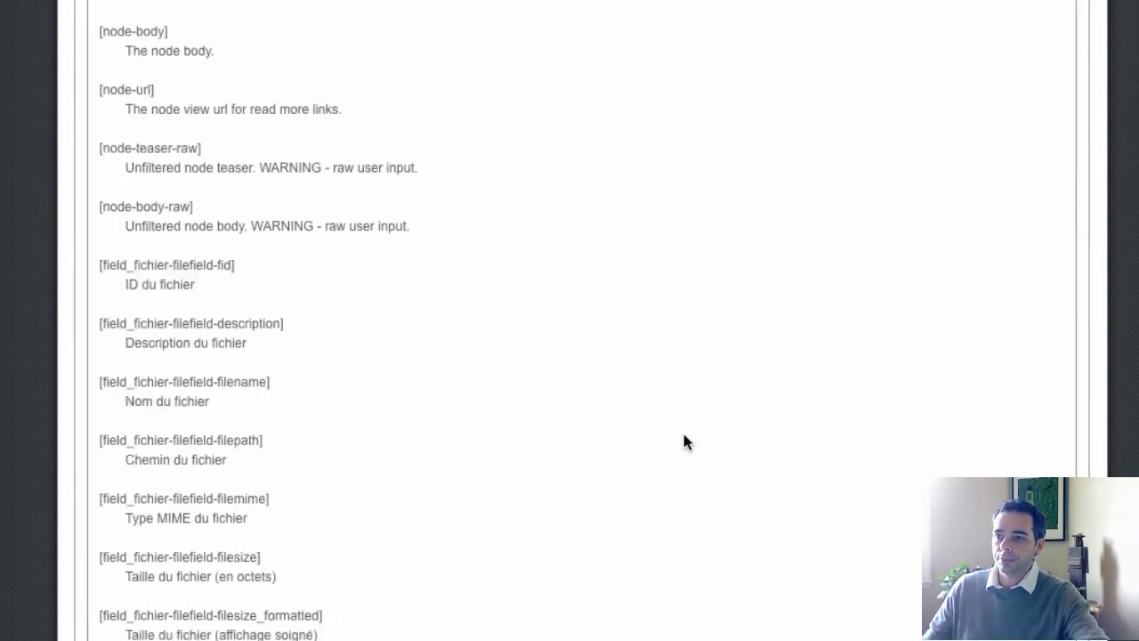
{"action": "scroll", "coordinate": [683, 442], "scroll_direction": "down", "scroll_amount": 20}
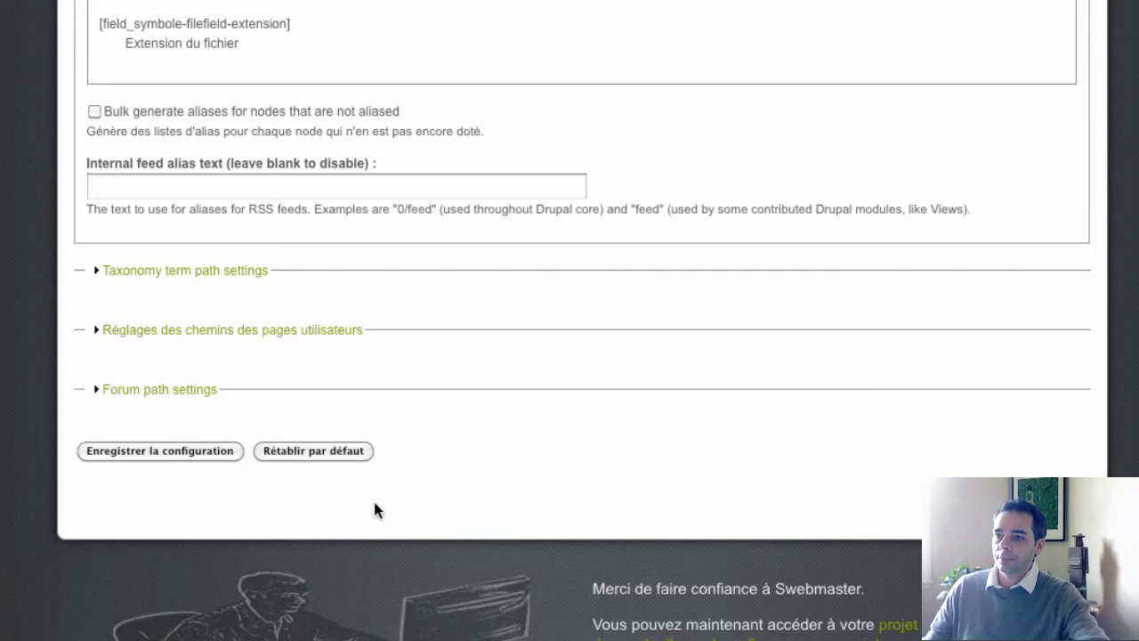
{"action": "left_click", "coordinate": [181, 458]}
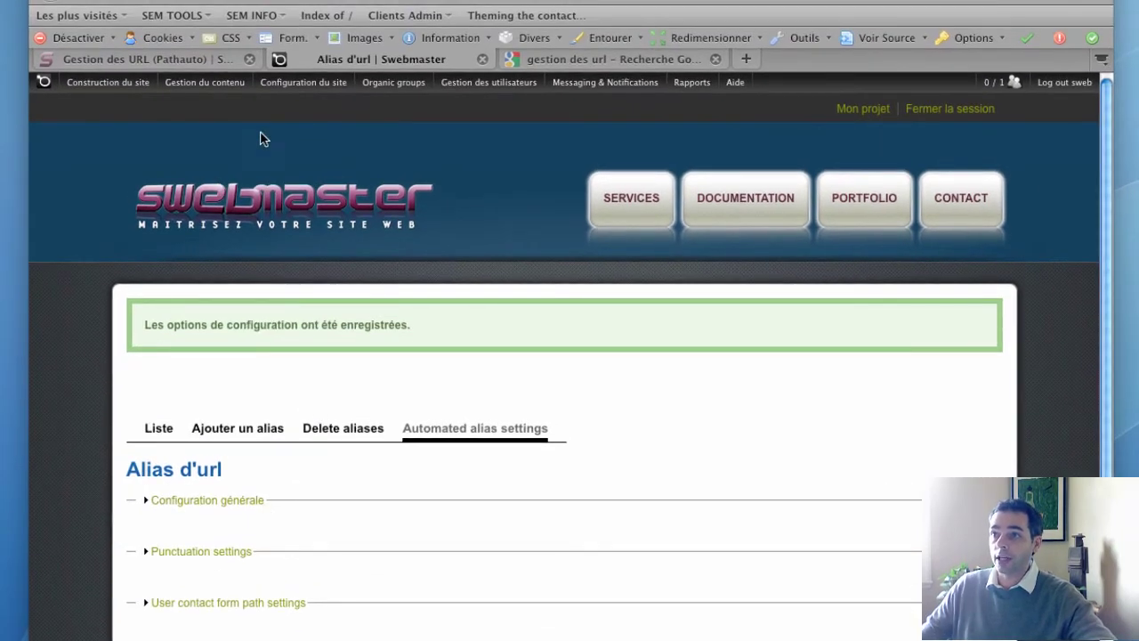
Step: Create a new Documentation content item and title it "article fictif"
{"action": "mouse_move", "coordinate": [299, 86]}
{"action": "mouse_move", "coordinate": [240, 85]}
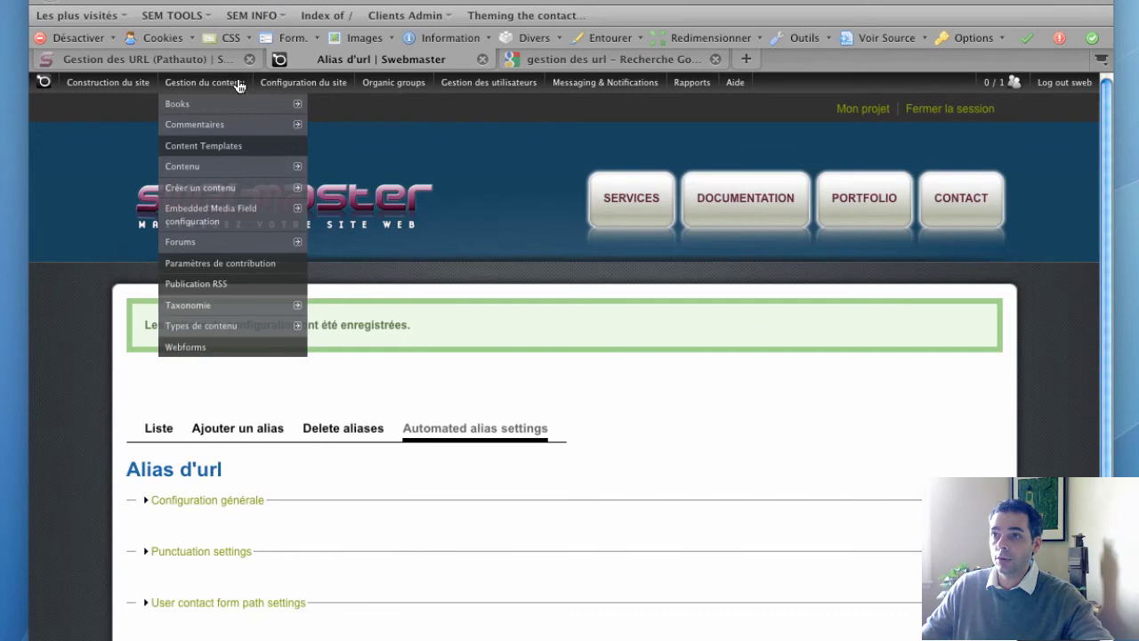
{"action": "mouse_move", "coordinate": [265, 196]}
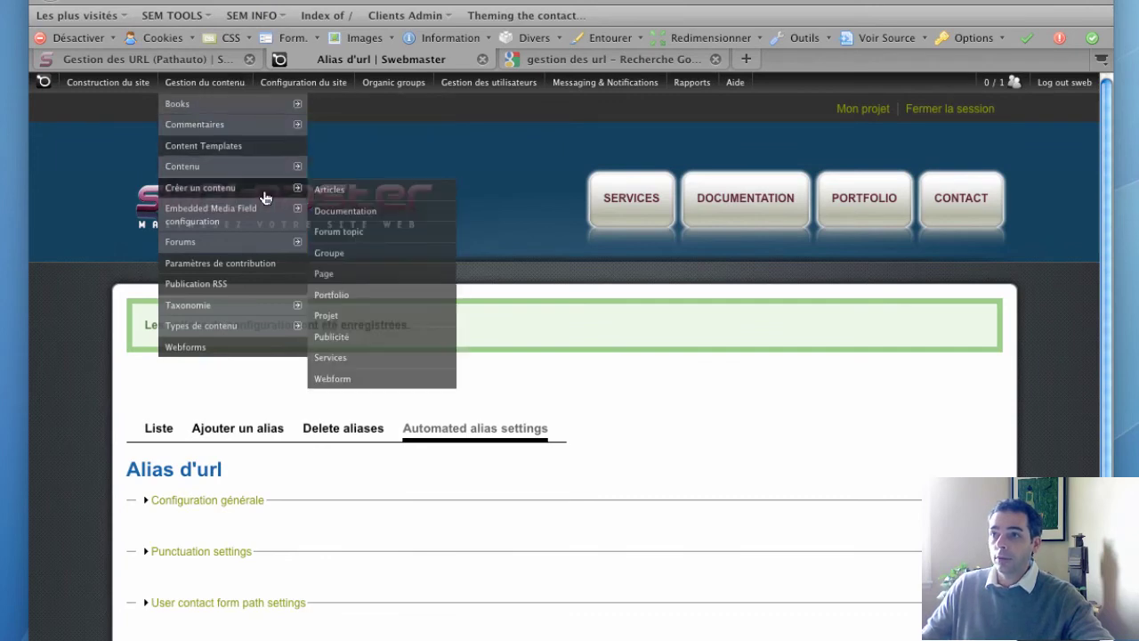
{"action": "left_click", "coordinate": [396, 215]}
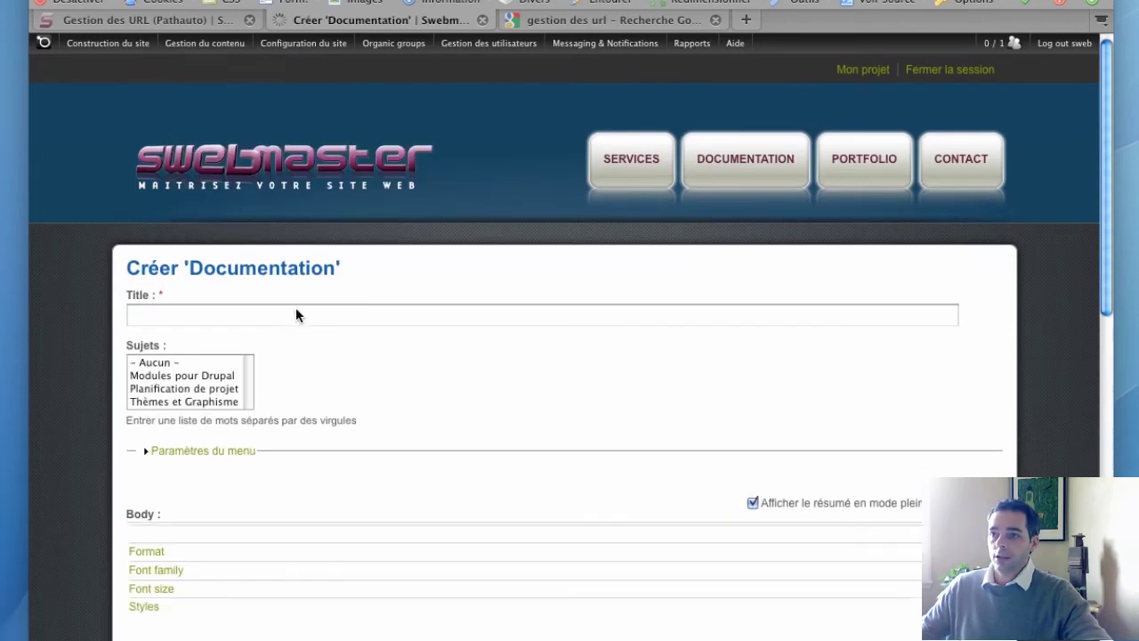
{"action": "left_click", "coordinate": [296, 345]}
{"action": "type", "text": "a"}
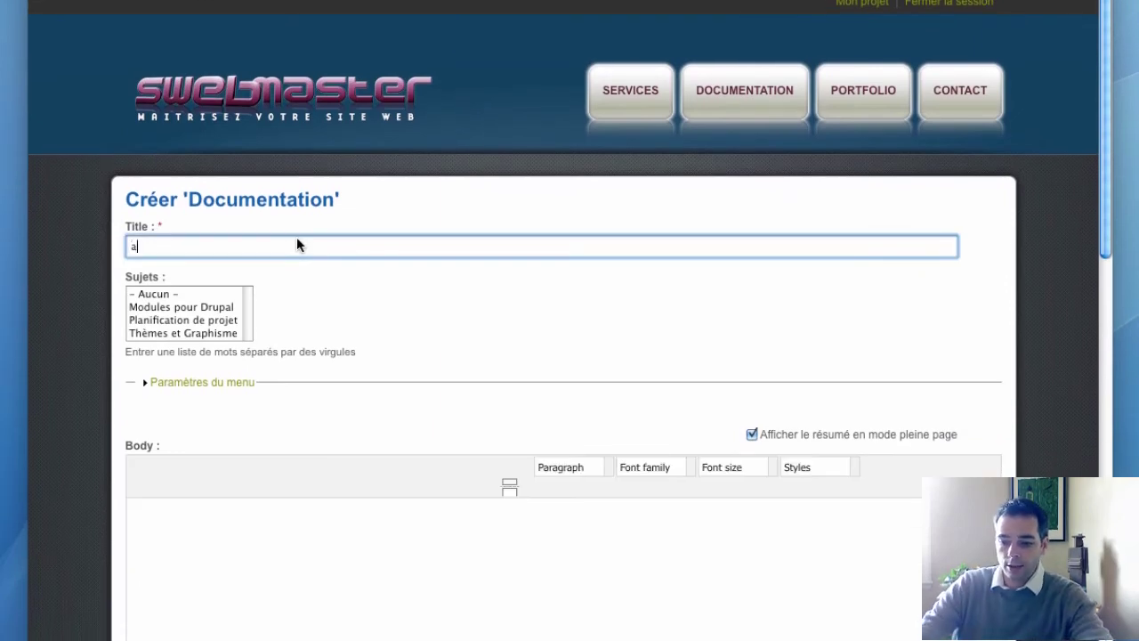
{"action": "type", "text": "rticle fictif"}
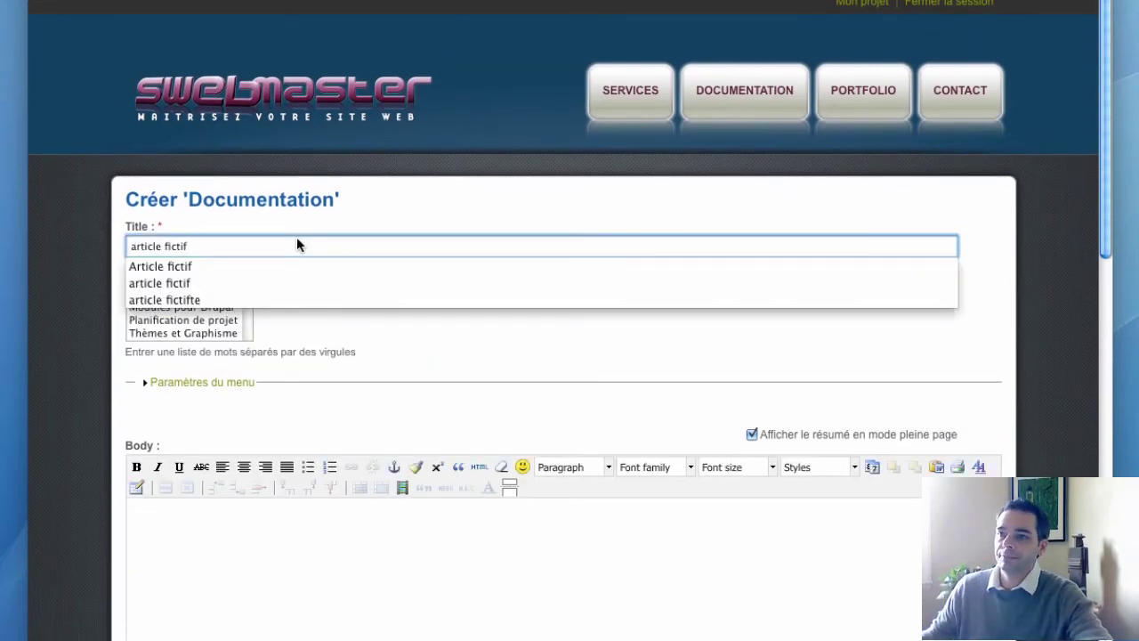
Step: Enter "texte de l'article fictif" as the body text of the new Documentation item
{"action": "left_click", "coordinate": [310, 529]}
{"action": "type", "text": "texte "}
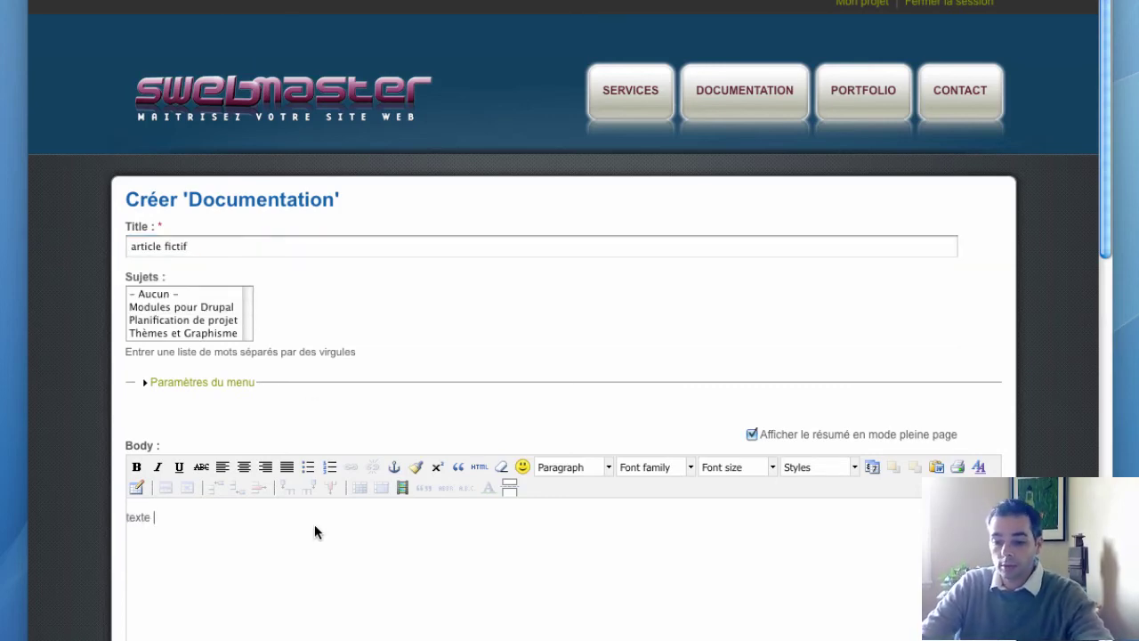
{"action": "type", "text": "de l'ar"}
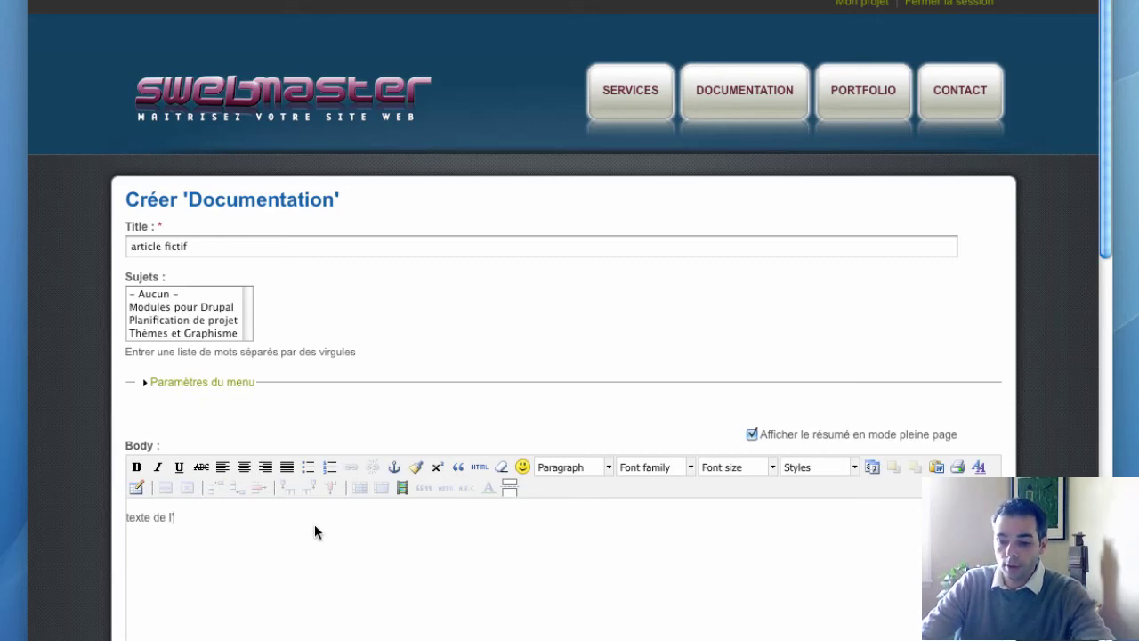
{"action": "type", "text": "ticle "}
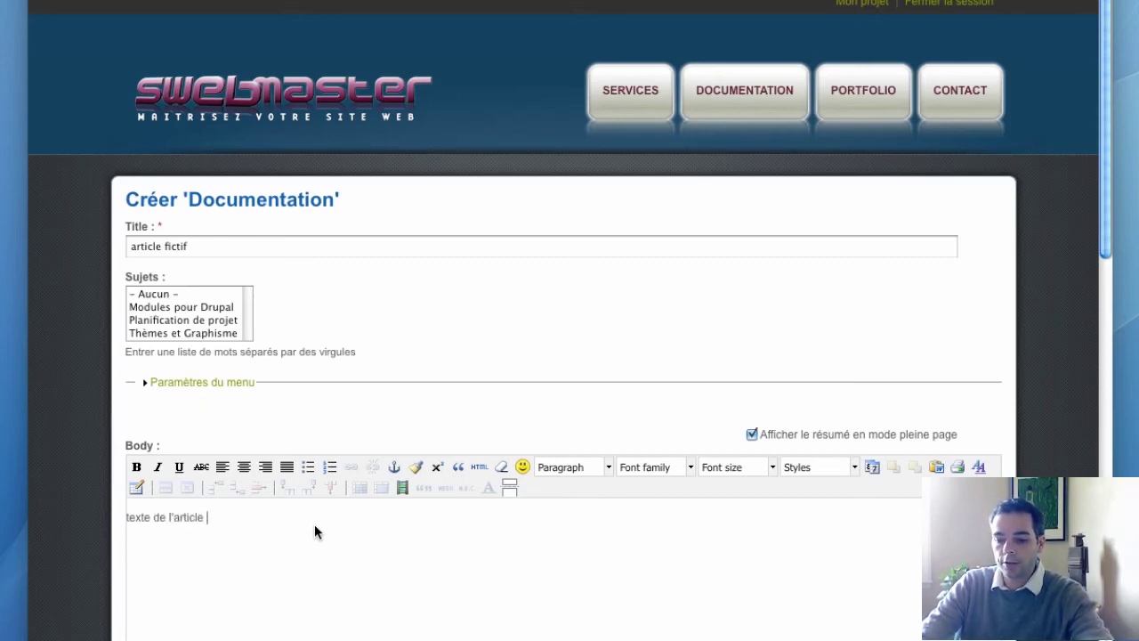
{"action": "type", "text": "fictif"}
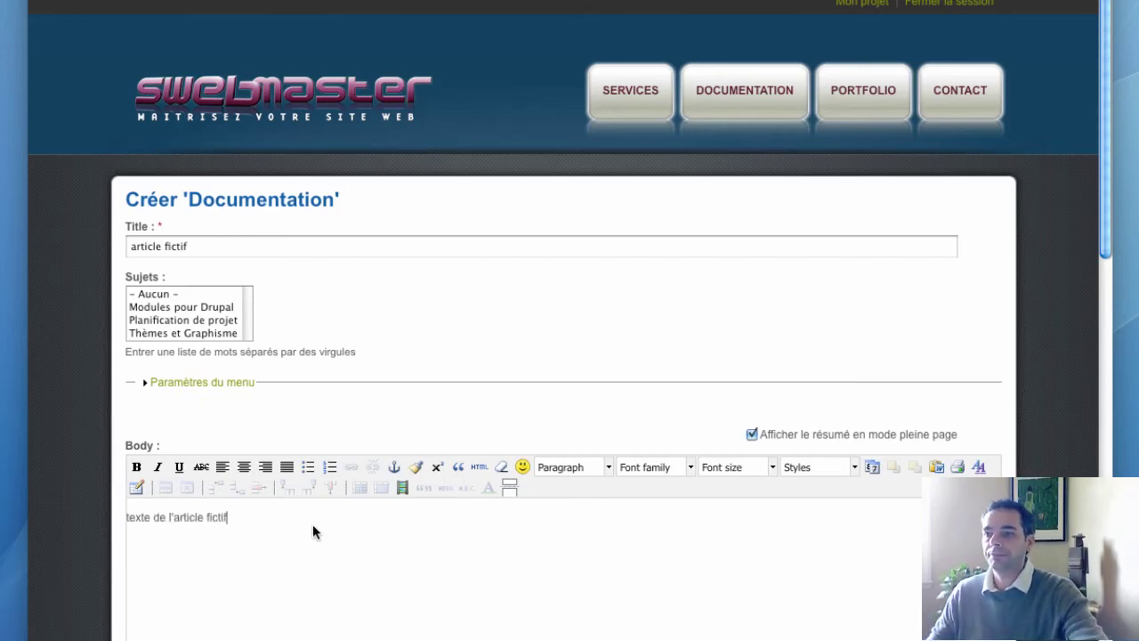
Step: Expand the item's URL path settings (Paramètres du chemin d'URL) to check the Automatic alias option, and save the article
{"action": "scroll", "coordinate": [119, 499], "scroll_direction": "down", "scroll_amount": 5}
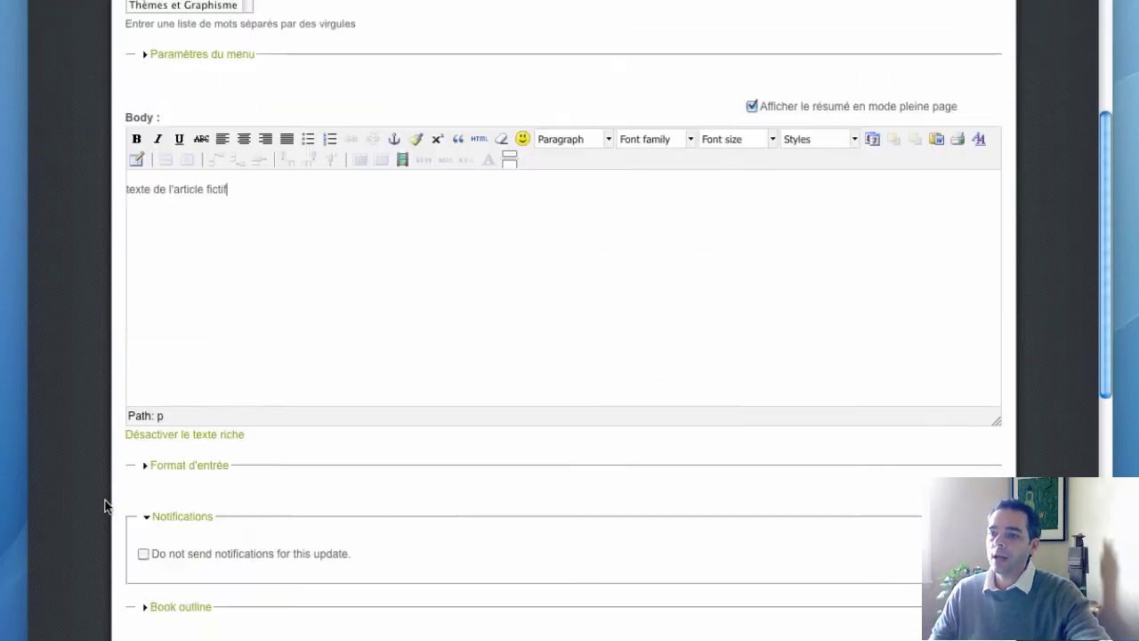
{"action": "scroll", "coordinate": [104, 506], "scroll_direction": "down", "scroll_amount": 7}
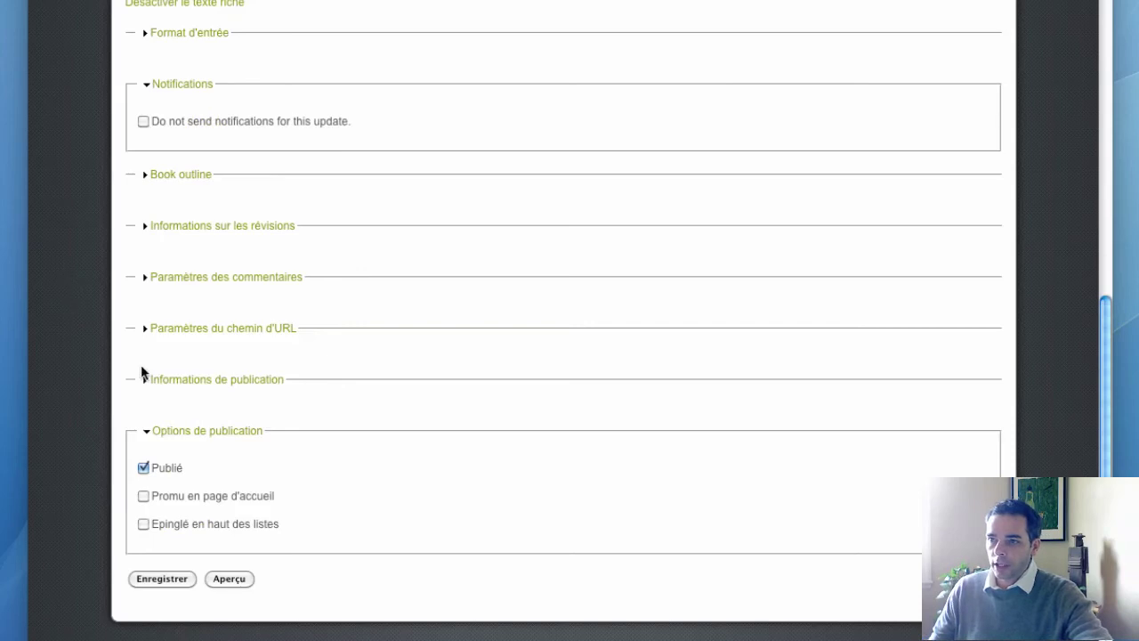
{"action": "left_click", "coordinate": [257, 335]}
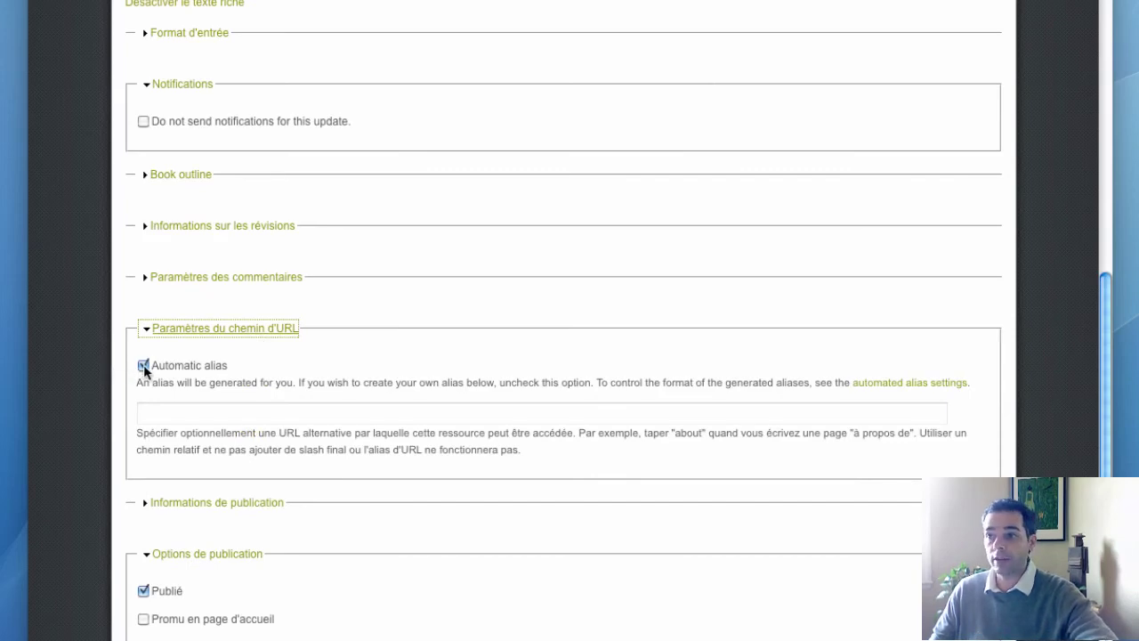
{"action": "scroll", "coordinate": [114, 378], "scroll_direction": "down", "scroll_amount": 5}
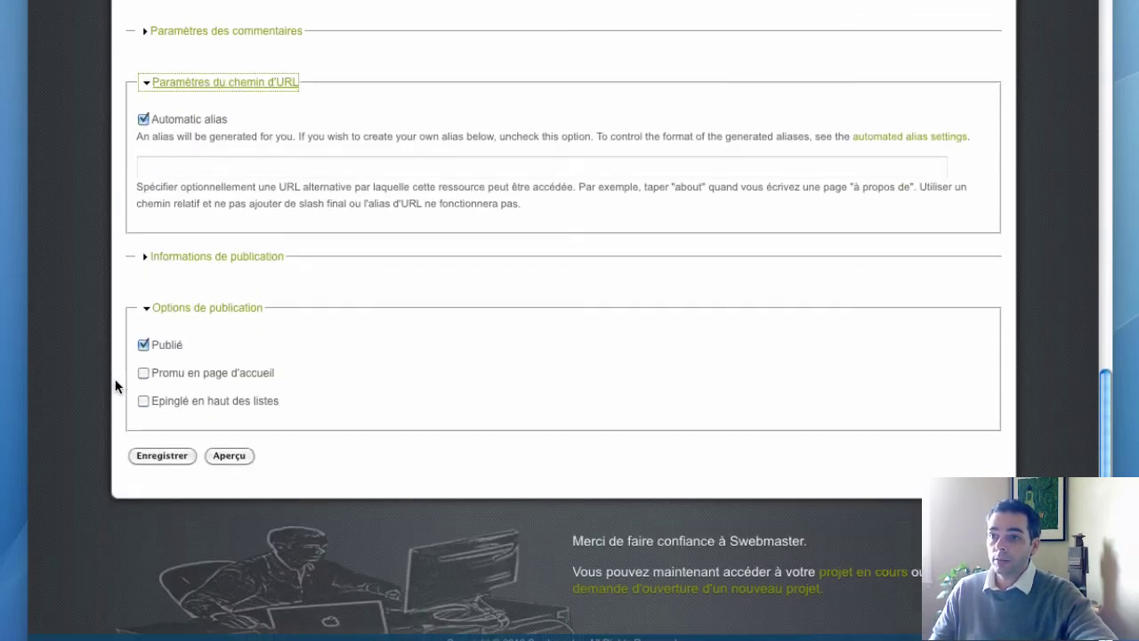
{"action": "left_click", "coordinate": [163, 458]}
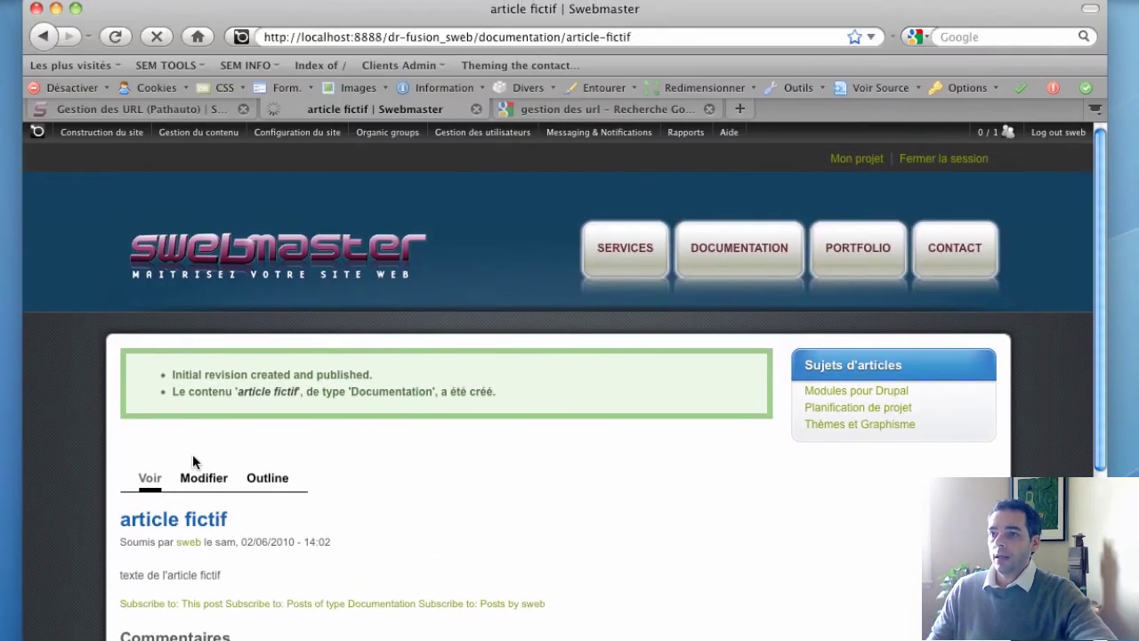
Step: Examine the content type and title parts of the published article's URL by highlighting each in the address
{"action": "scroll", "coordinate": [123, 525], "scroll_direction": "down", "scroll_amount": 1}
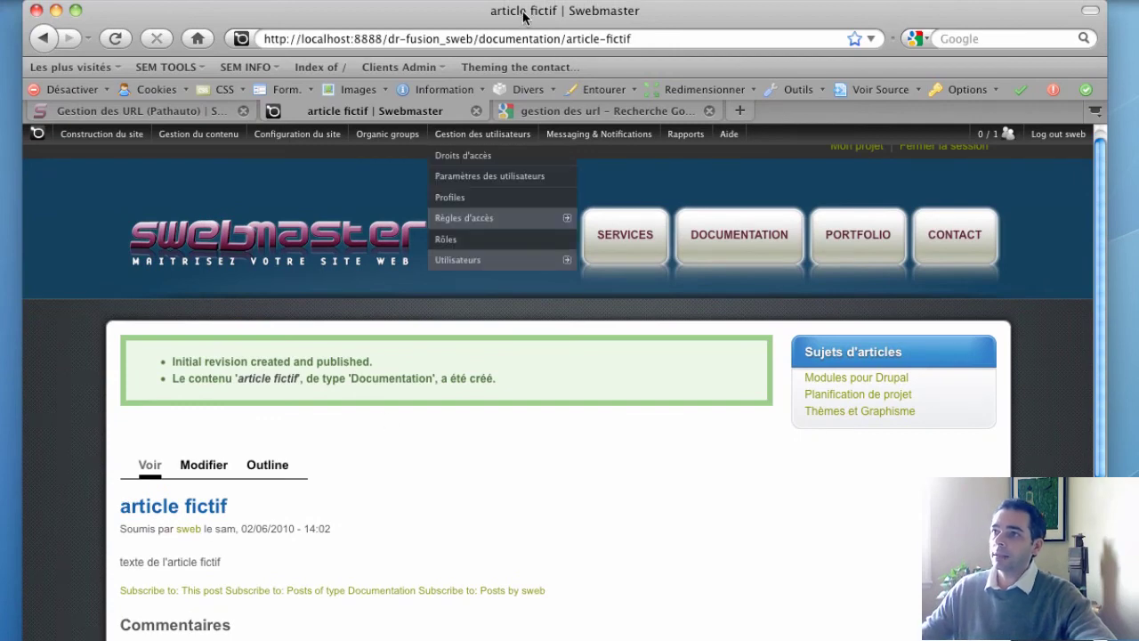
{"action": "double_click", "coordinate": [516, 39]}
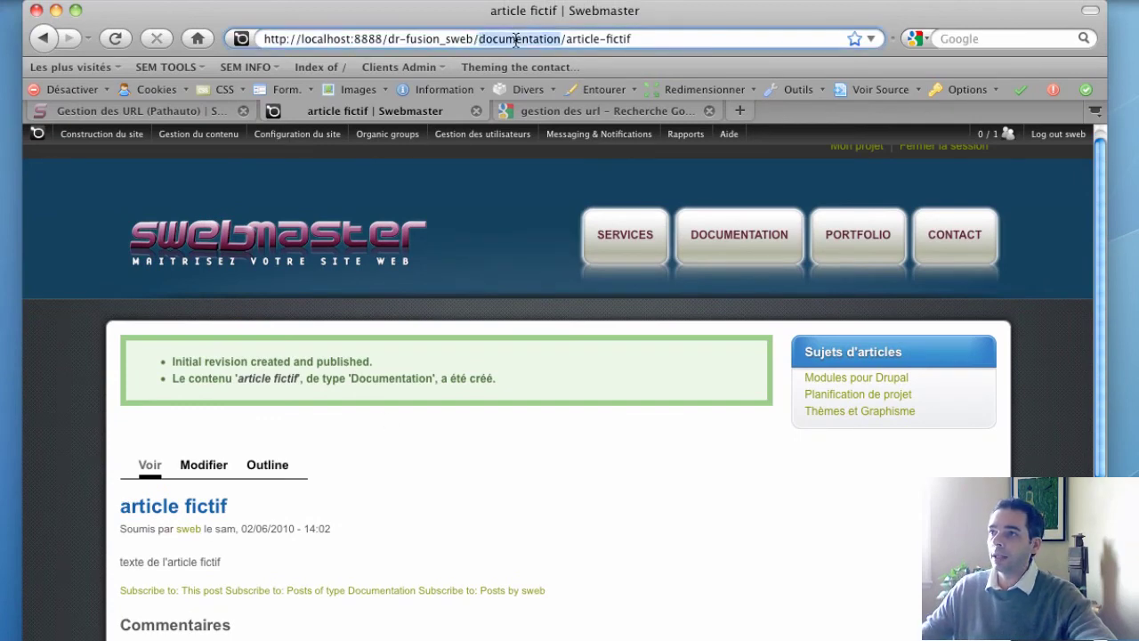
{"action": "double_click", "coordinate": [579, 39]}
{"action": "left_click_drag", "start_coordinate": [579, 39], "coordinate": [640, 39]}
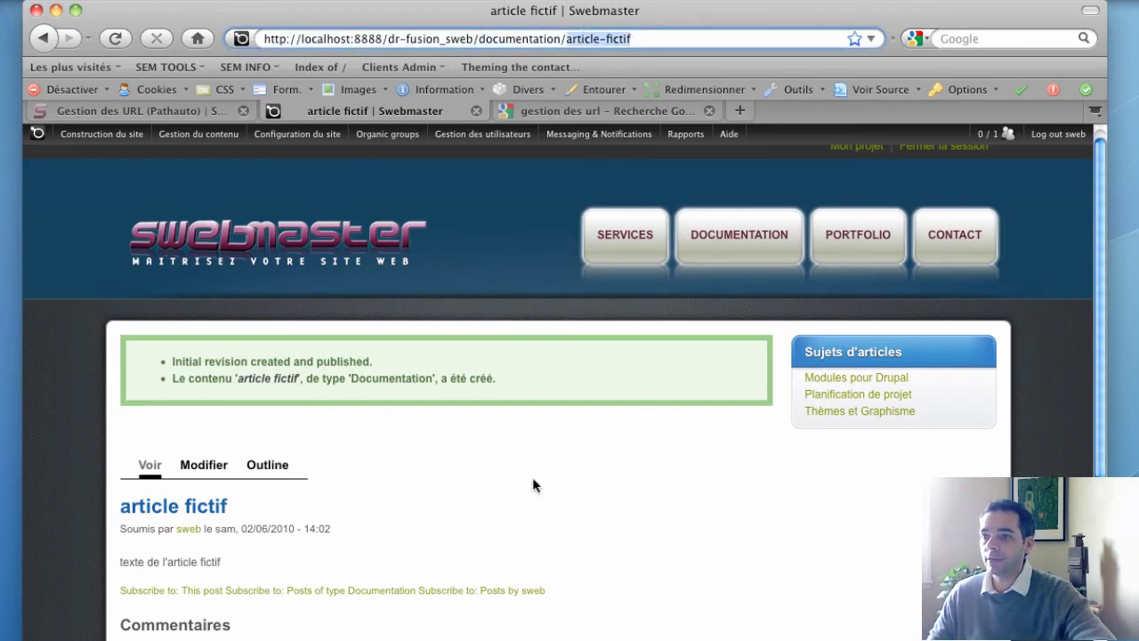
Step: Open the published article for editing and review the alias in its URL path settings (Paramètres du chemin d'URL)
{"action": "mouse_move", "coordinate": [198, 134]}
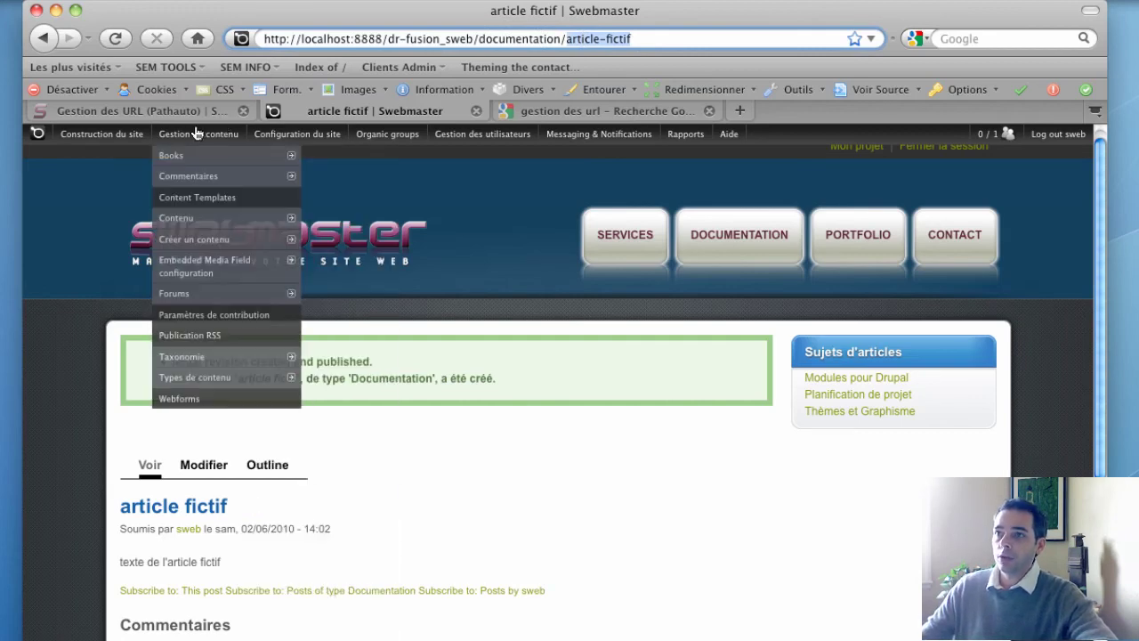
{"action": "mouse_move", "coordinate": [201, 221]}
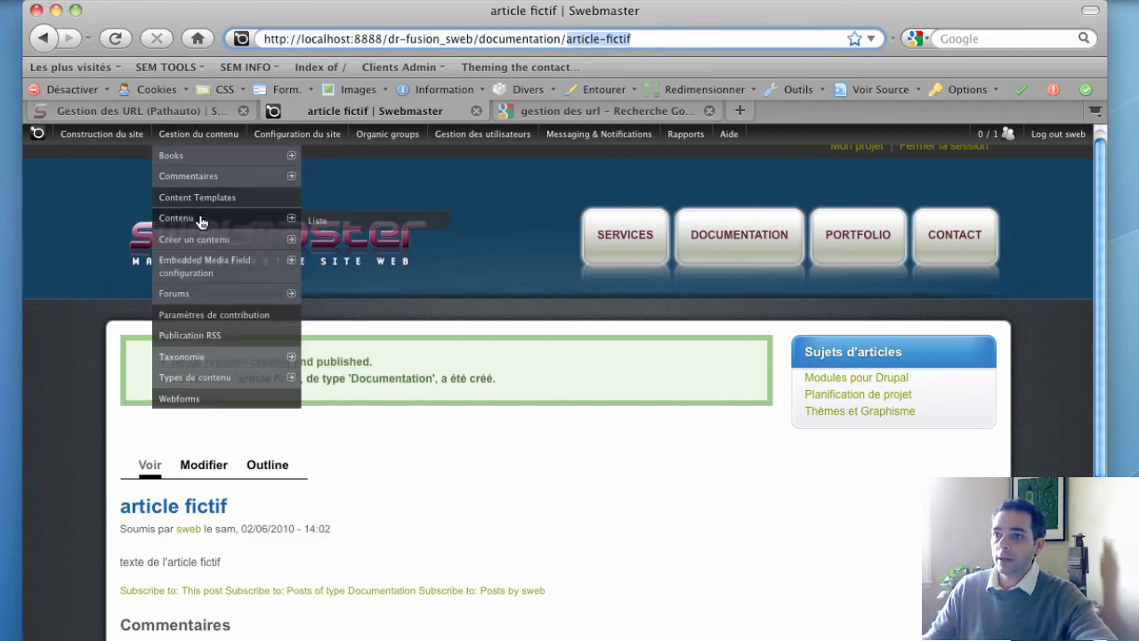
{"action": "left_click", "coordinate": [203, 466]}
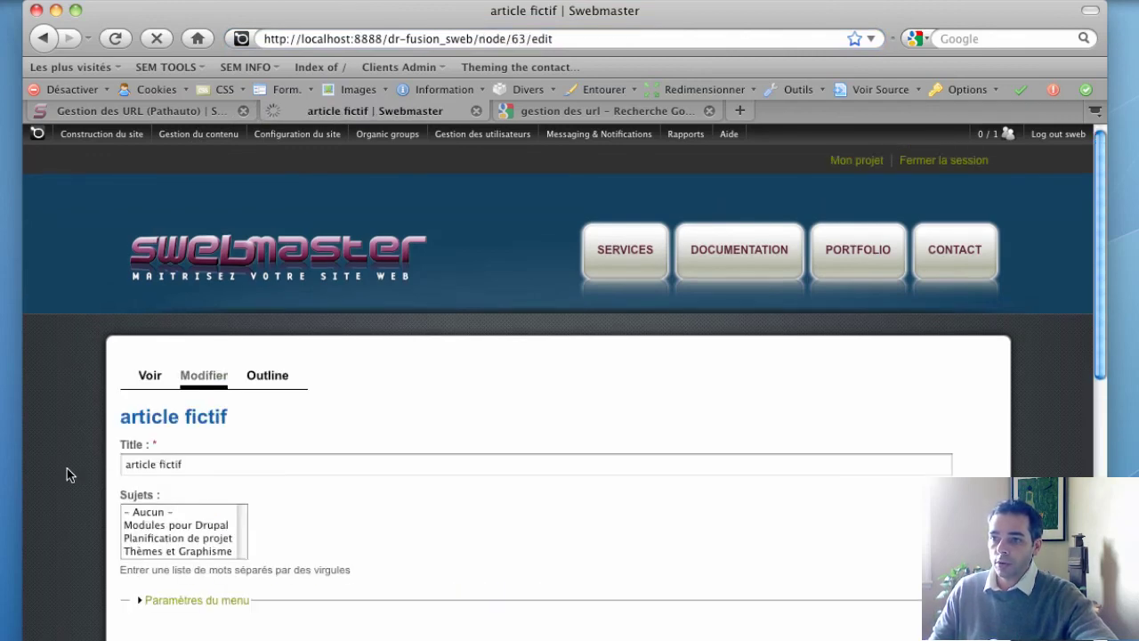
{"action": "scroll", "coordinate": [67, 468], "scroll_direction": "down", "scroll_amount": 5}
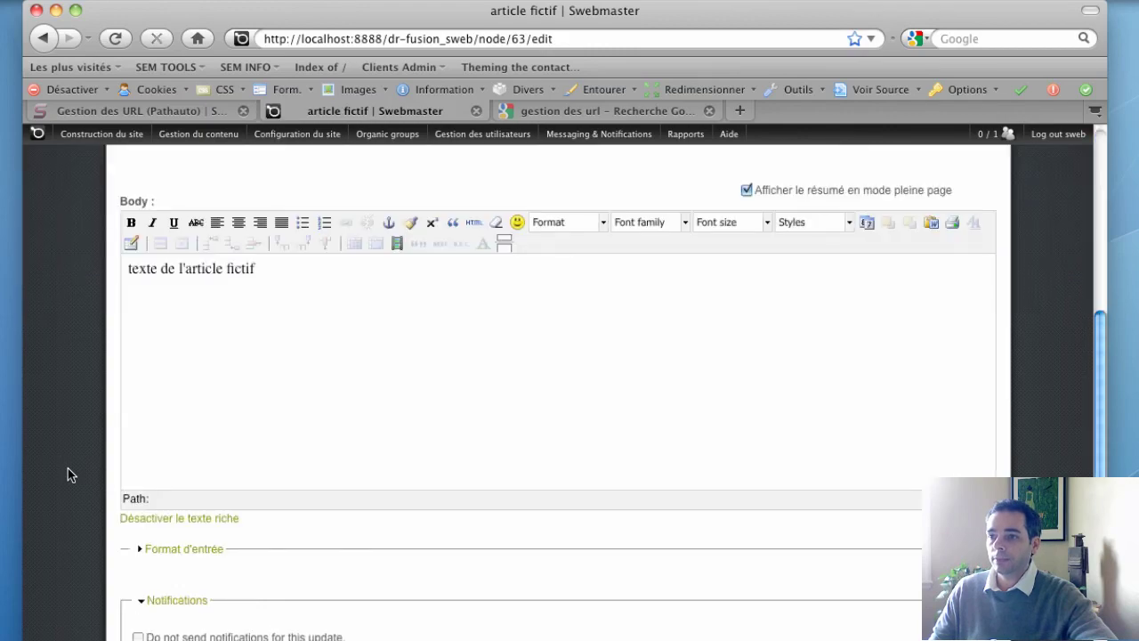
{"action": "scroll", "coordinate": [67, 468], "scroll_direction": "down", "scroll_amount": 5}
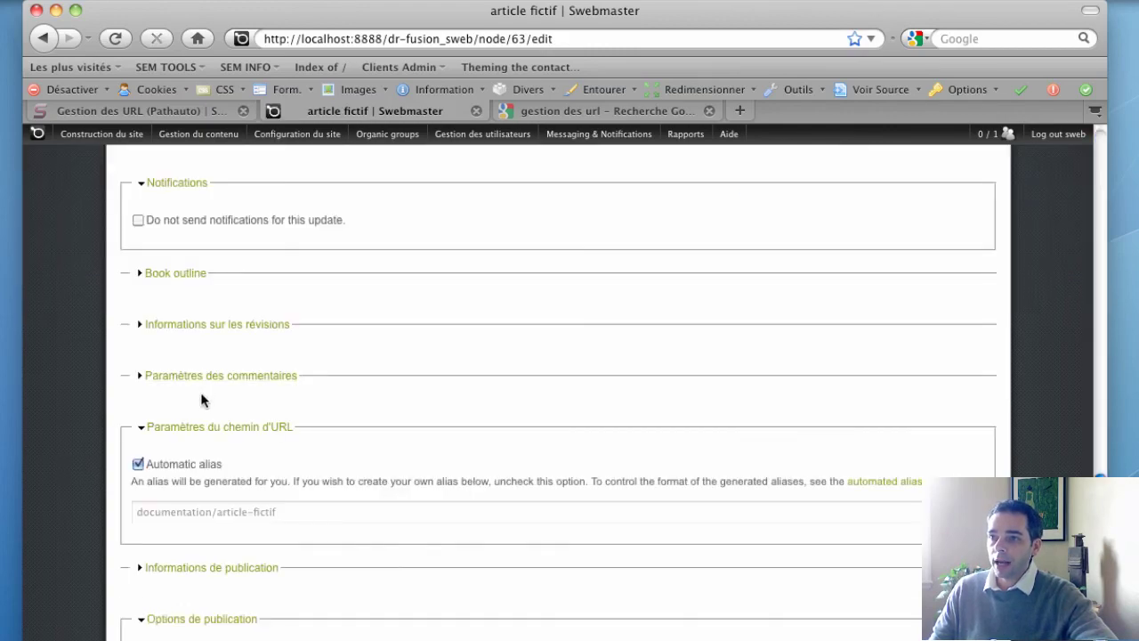